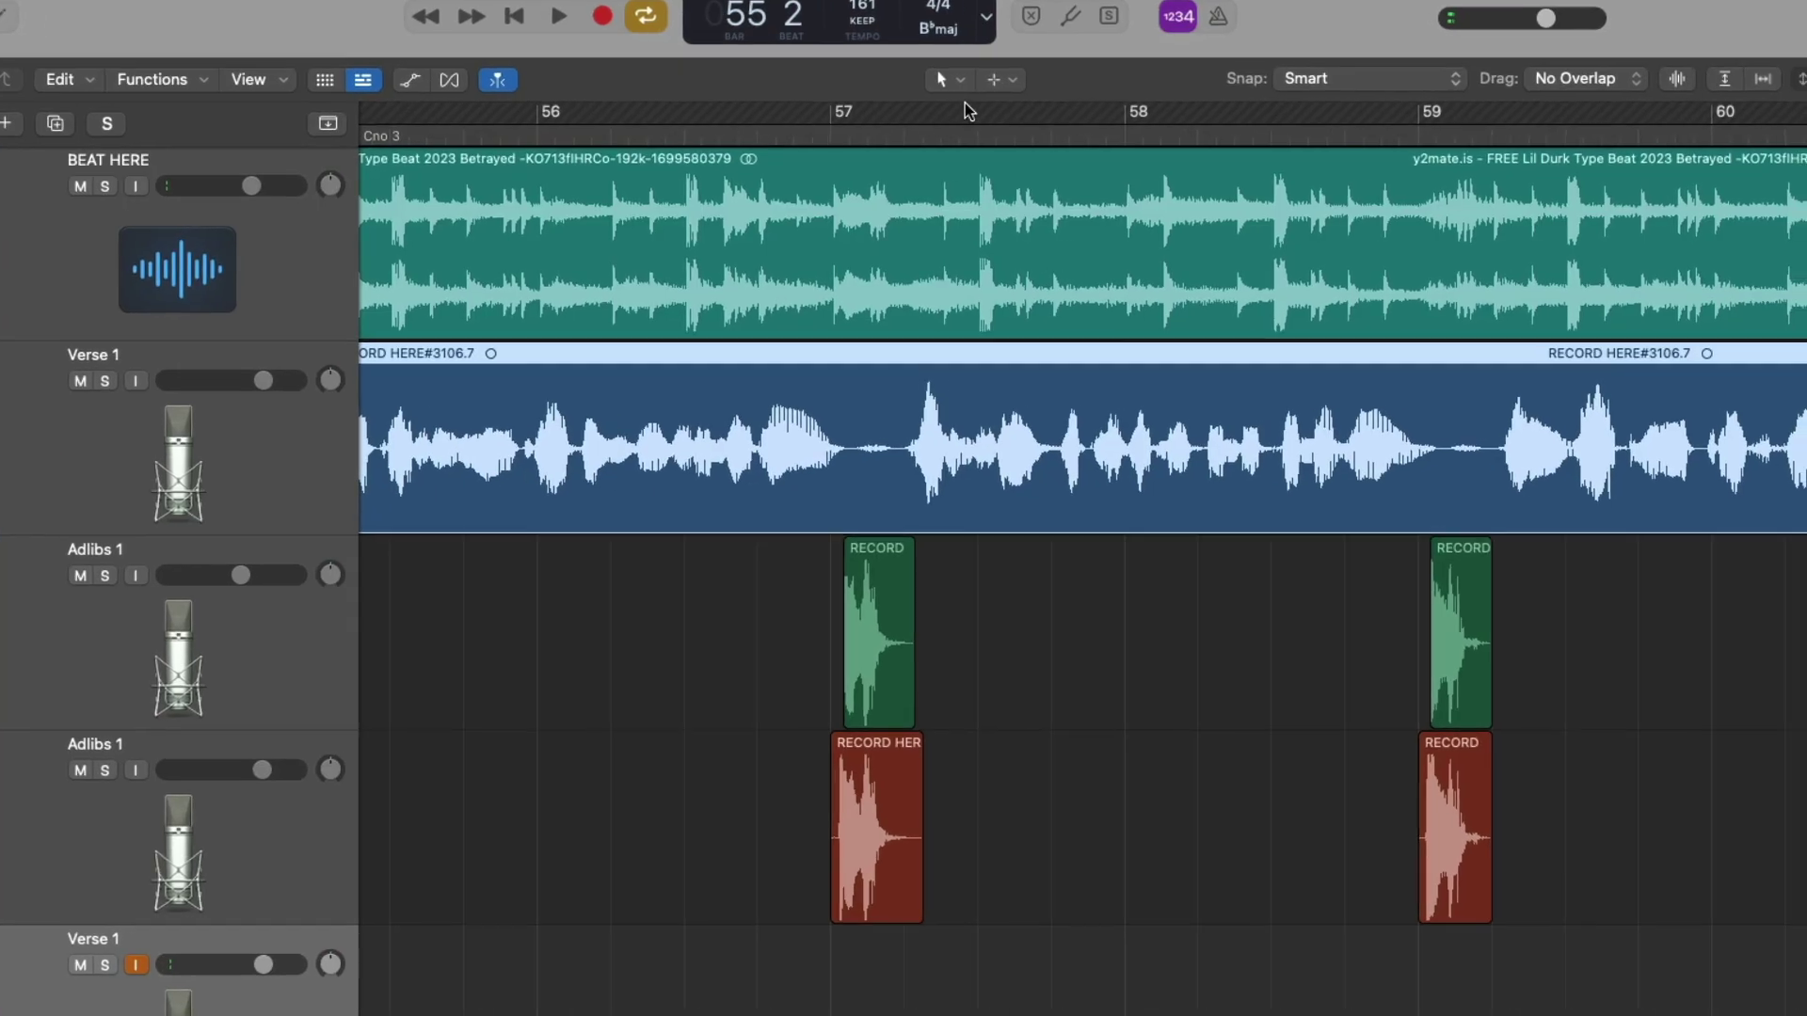
Step: Split the Verse 1 region around the silent gap just after bar 57 with the Scissors Tool
left_click(994, 94)
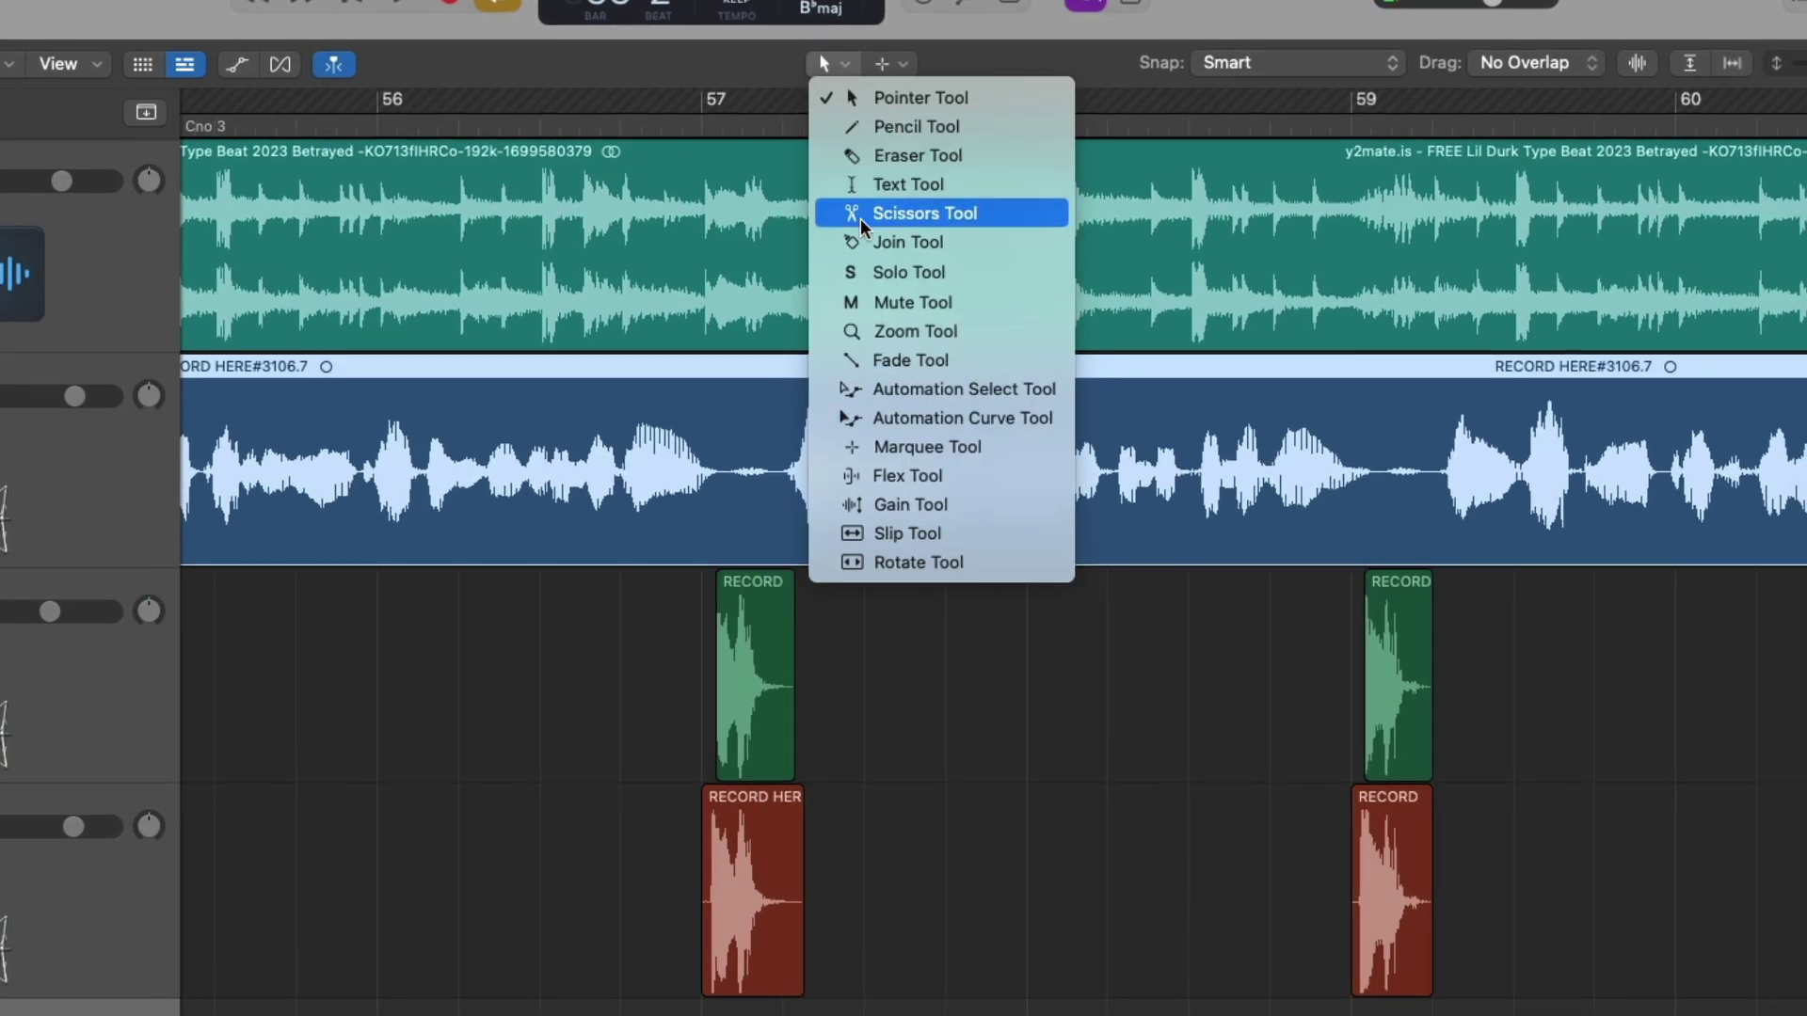
left_click(872, 222)
left_click(724, 482)
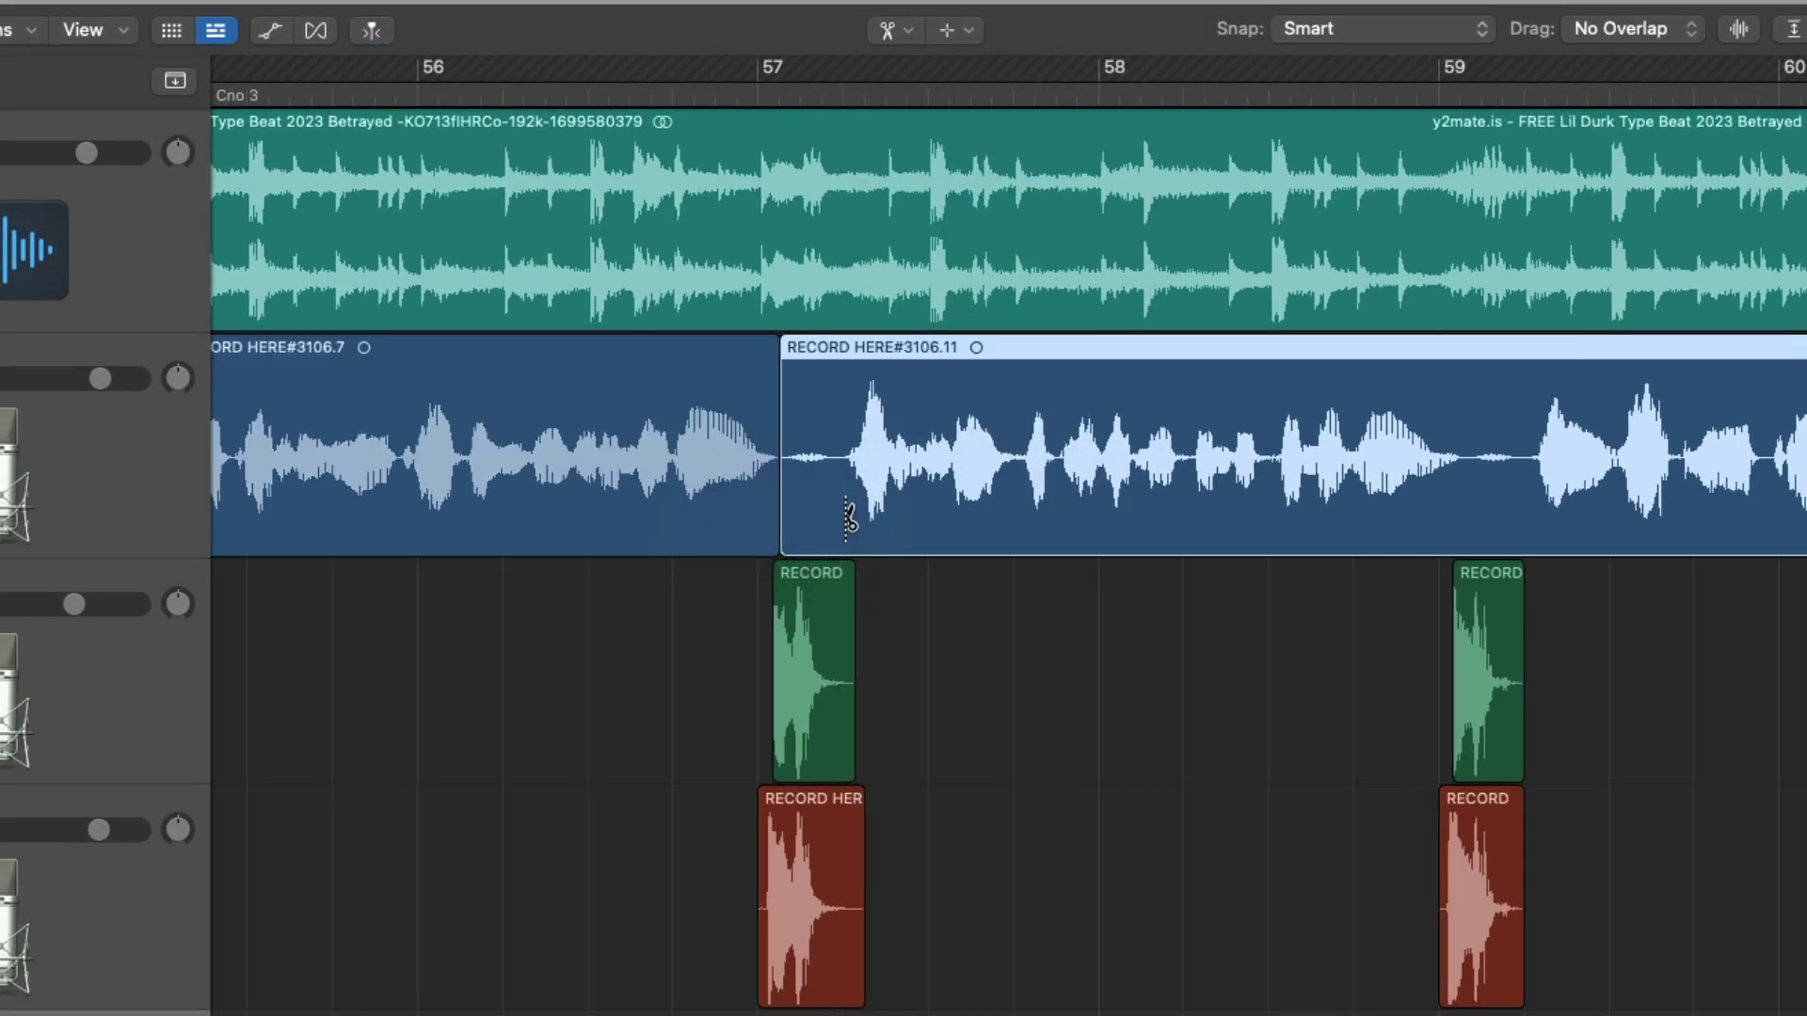
left_click_drag(739, 517, 787, 517)
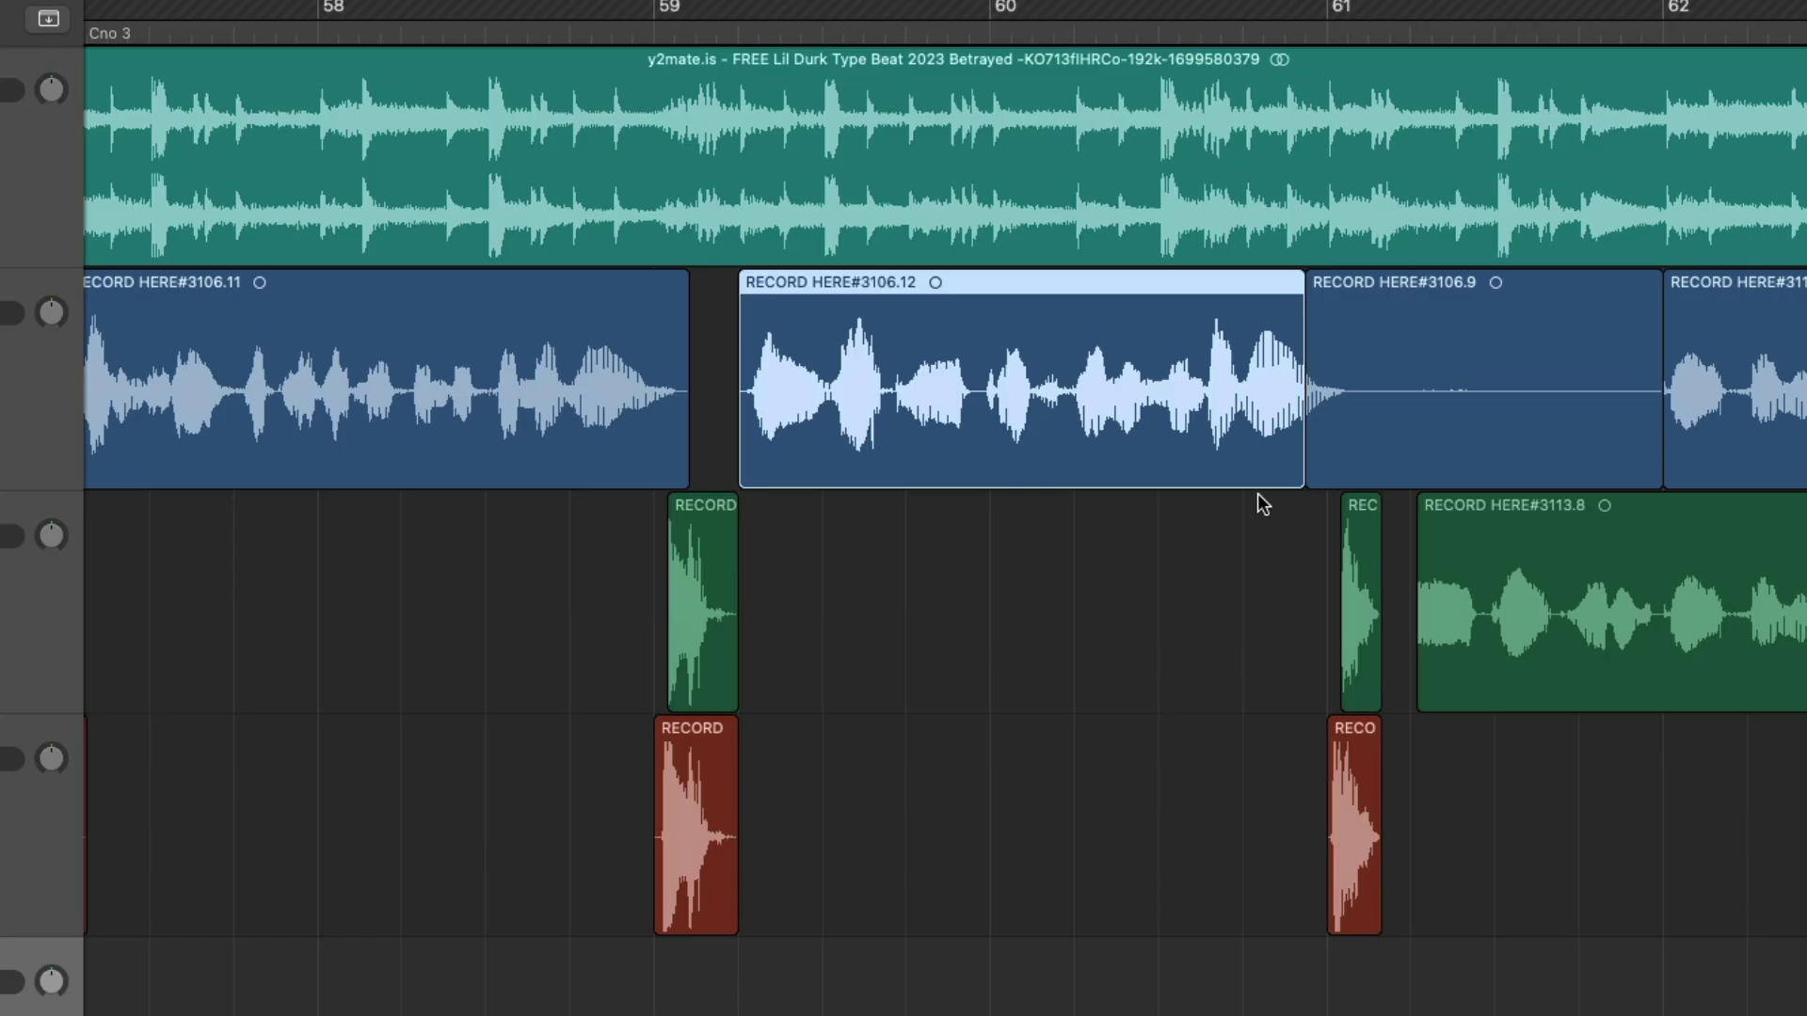
Step: Extend the Verse 1 region that ends just before bar 61 to include its vocal tail
scroll(1262, 504, "right", 5)
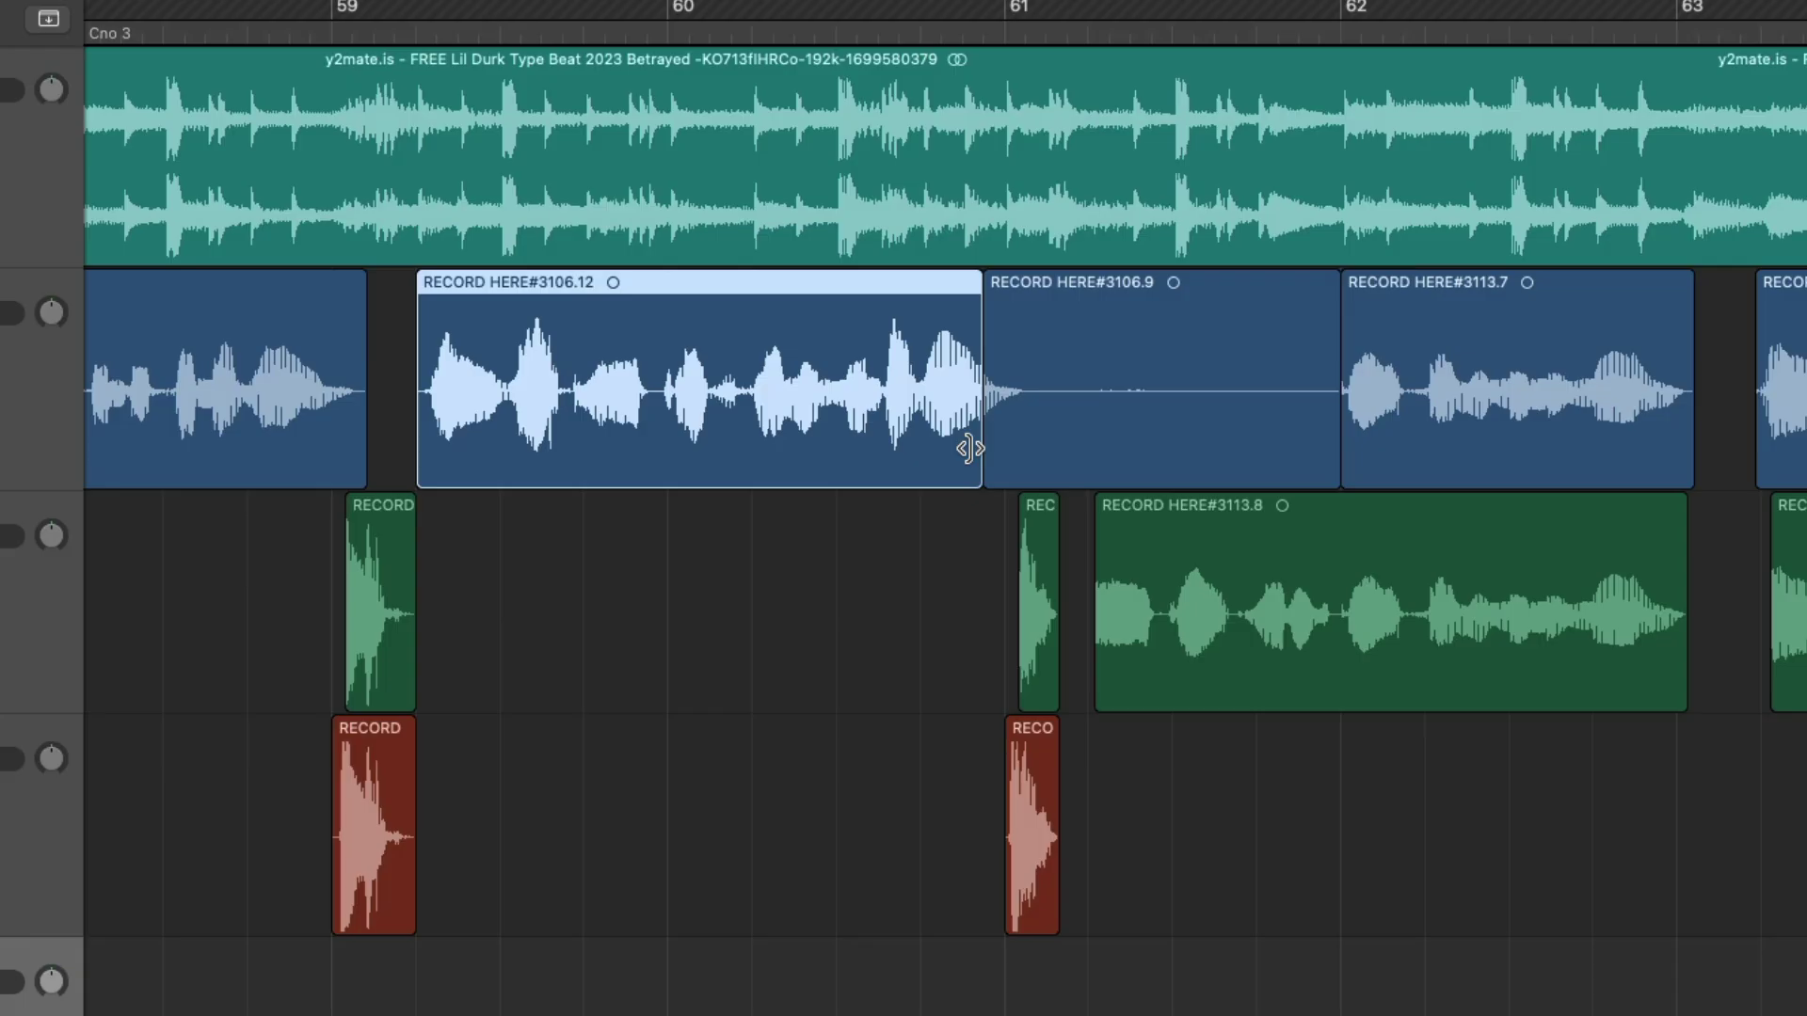
left_click_drag(968, 443, 1037, 435)
left_click(1077, 415)
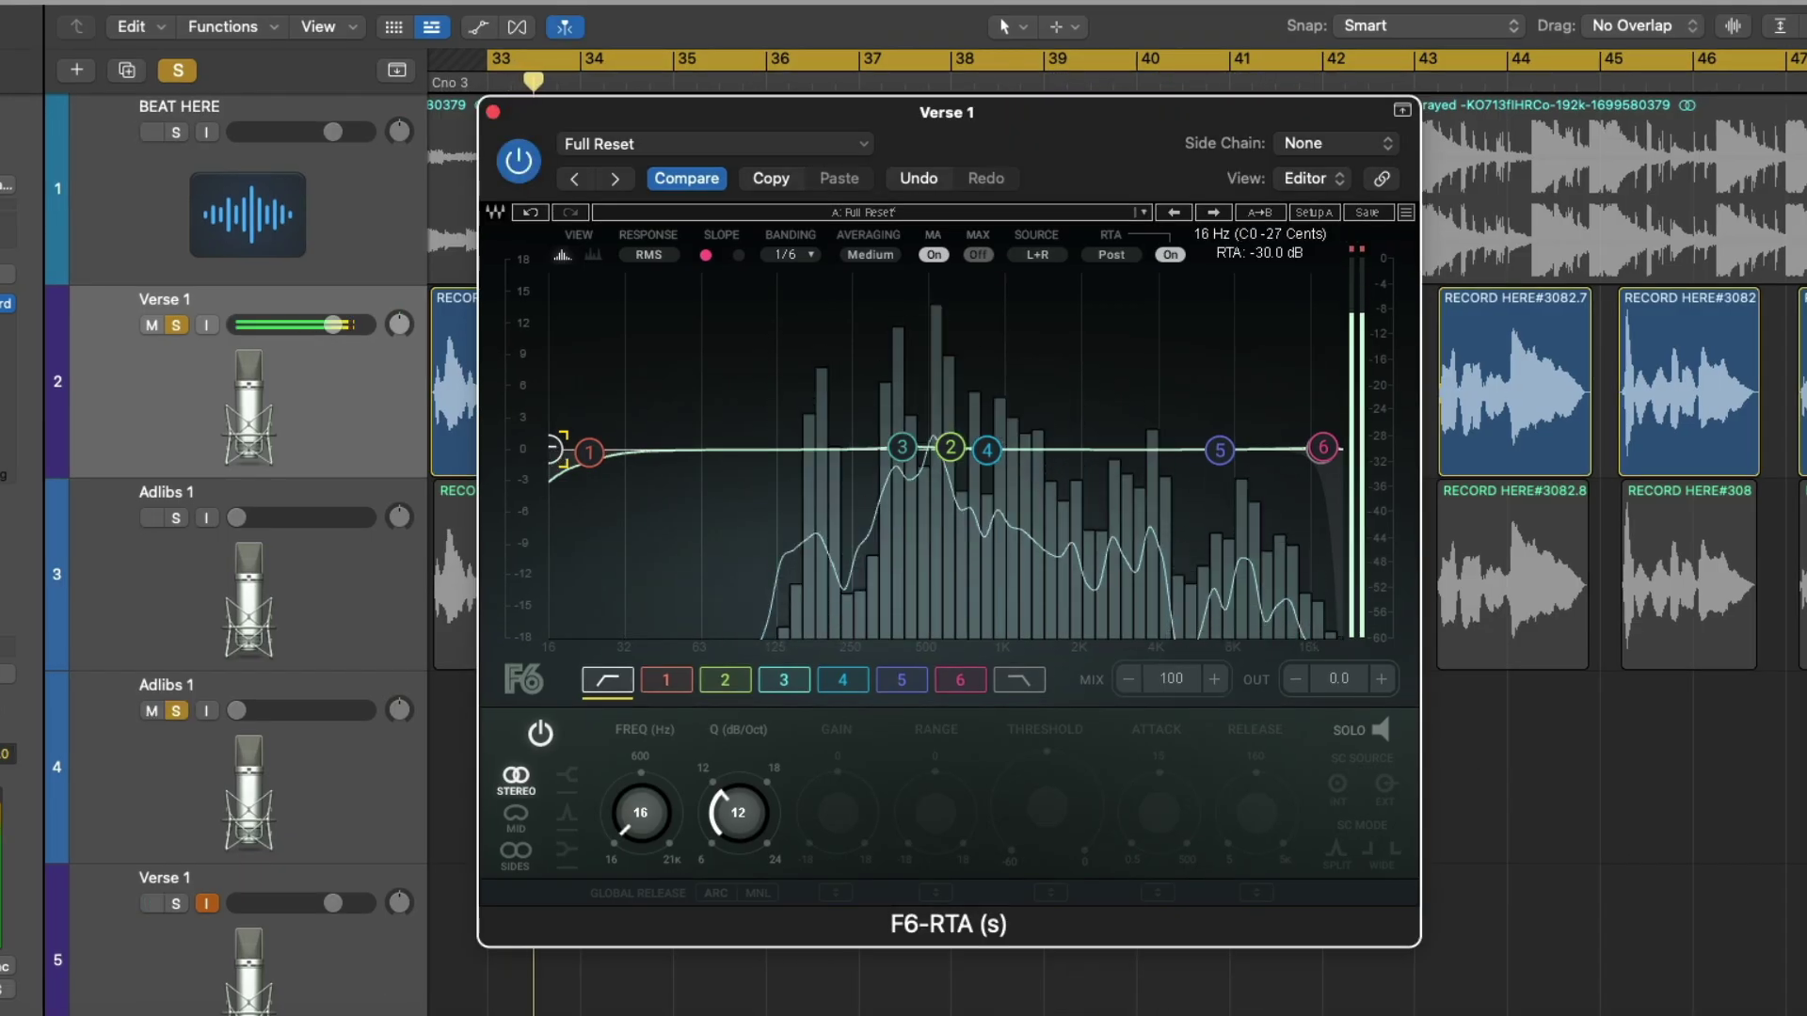
Step: Raise the F6 low cut to 227 Hz and set band 1 to 288 Hz, Q 2.0 and -4.1 dB gain
left_click_drag(553, 450, 733, 450)
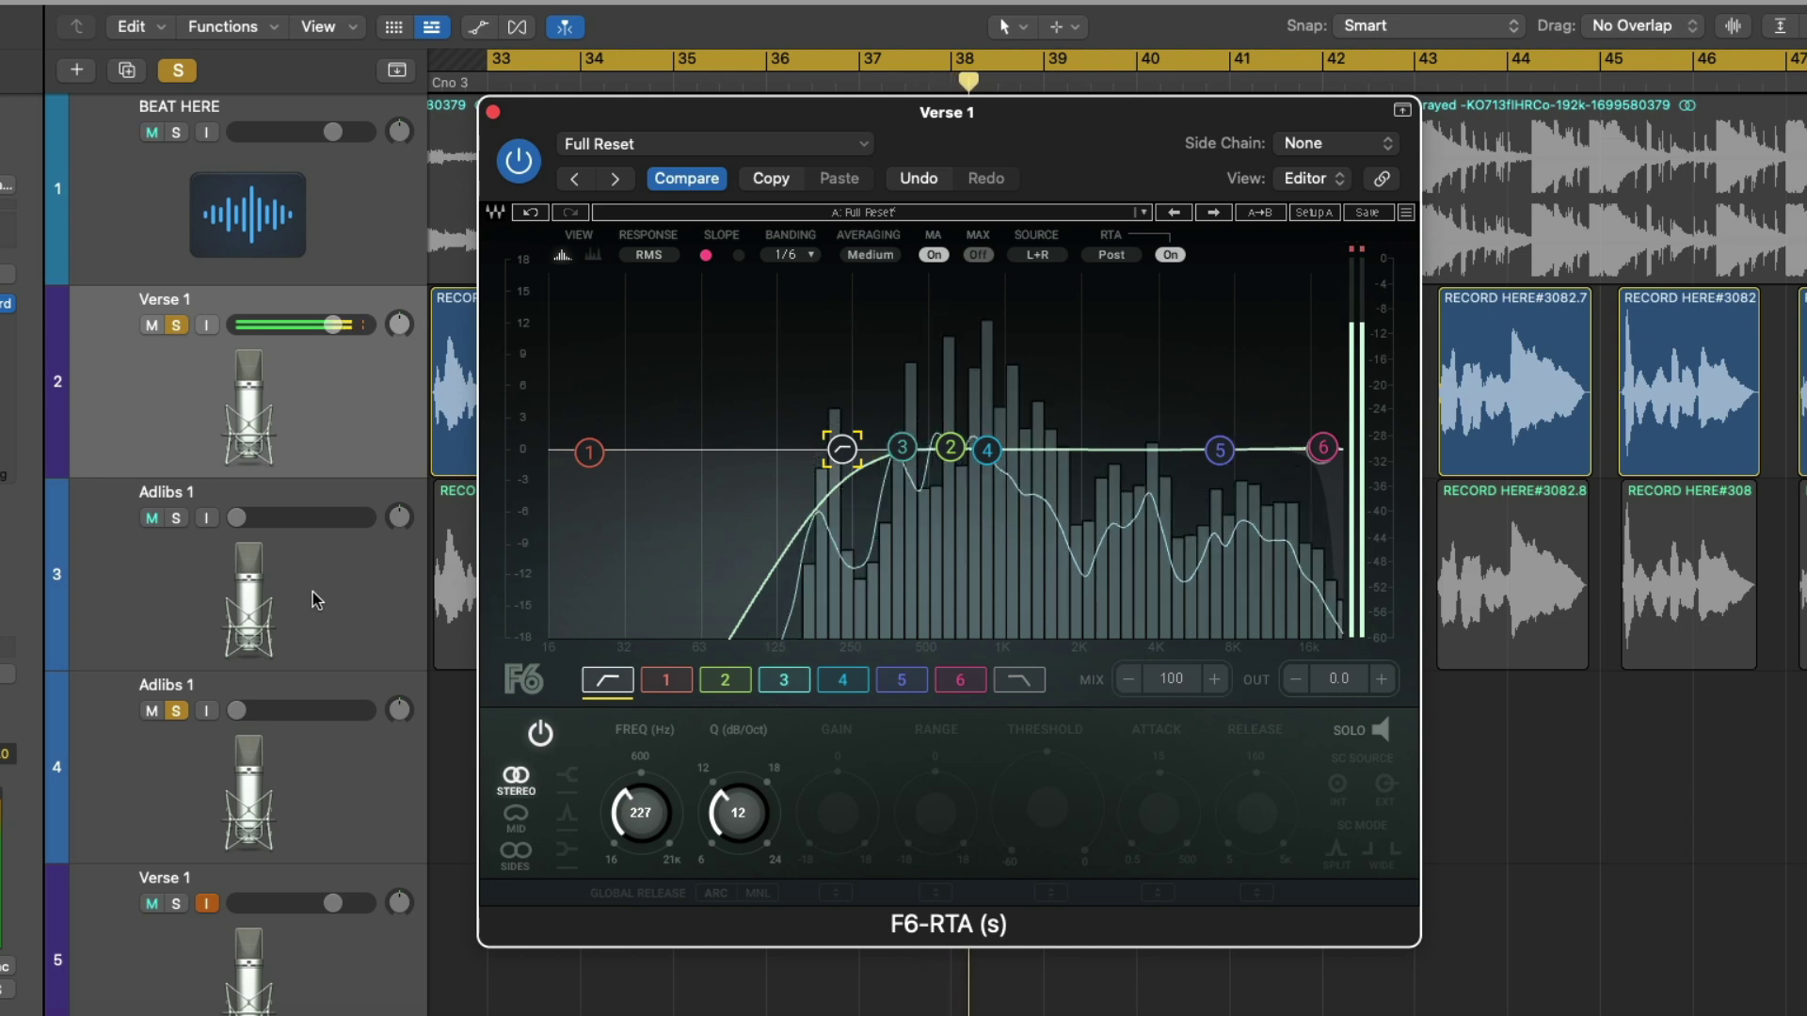
left_click_drag(585, 458, 740, 464)
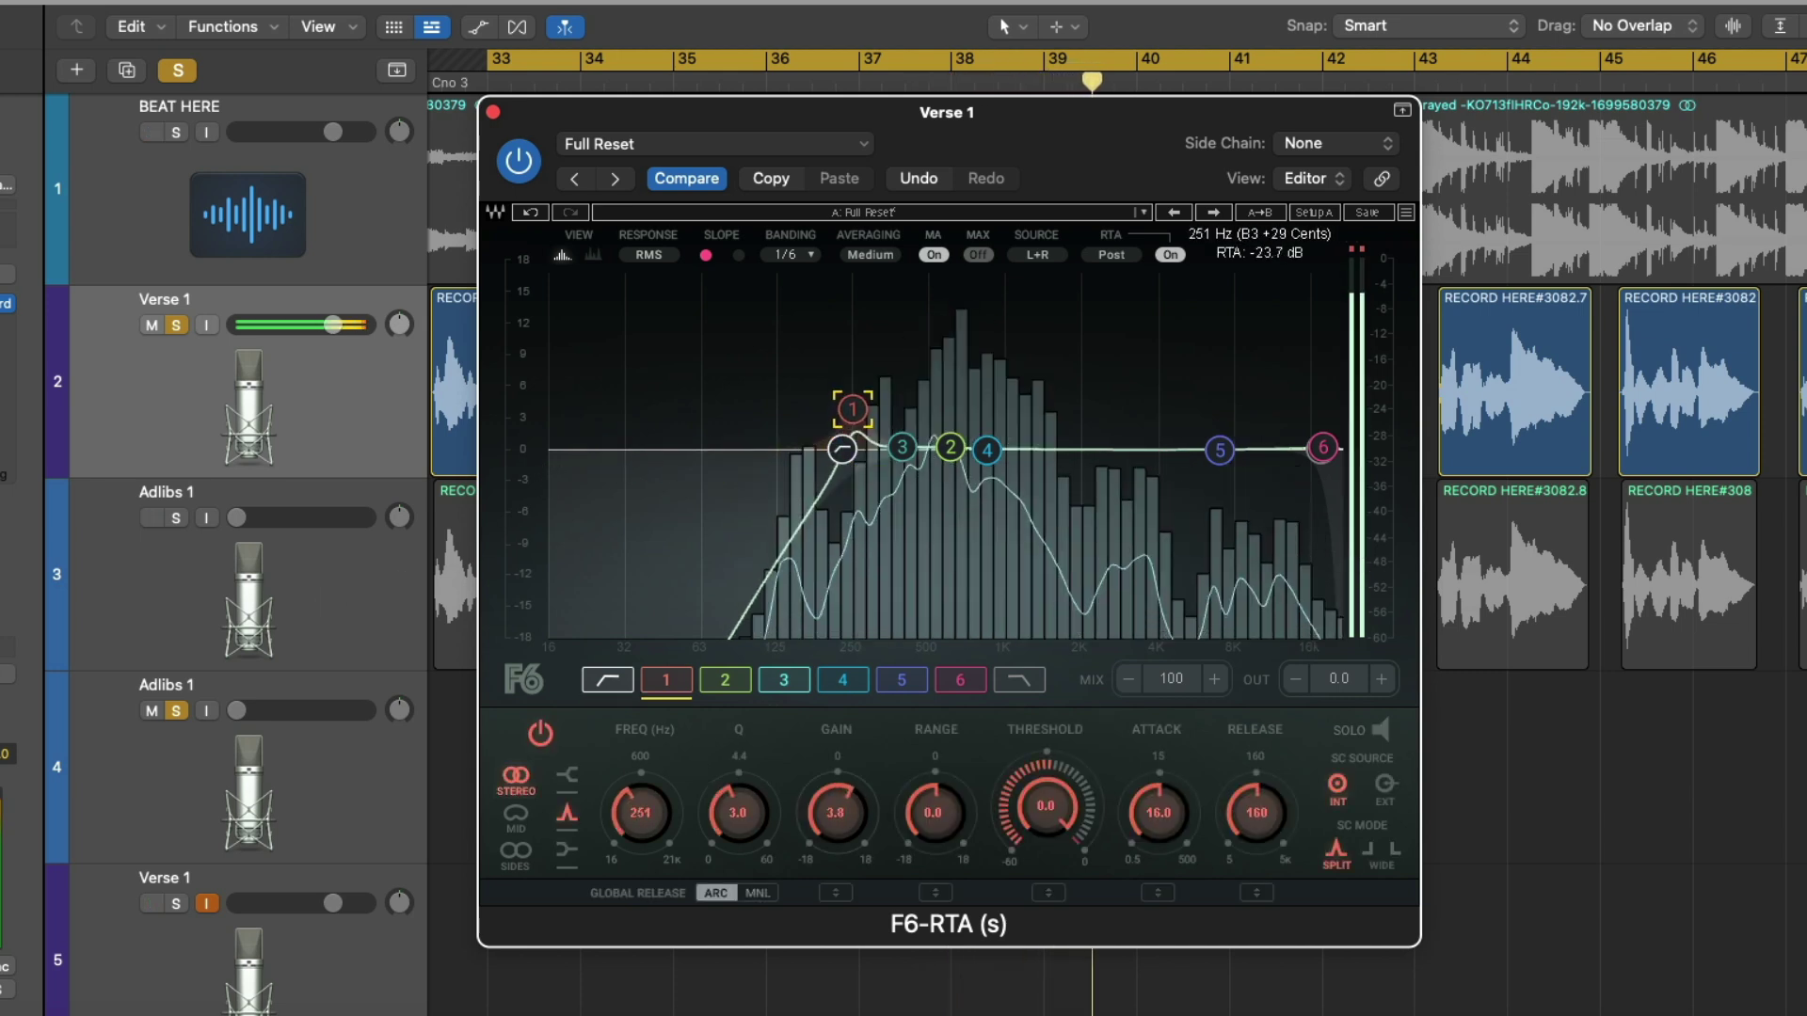
mouse_move(859, 316)
left_mouse_down()
mouse_move(807, 300)
mouse_move(868, 304)
left_mouse_up()
left_click_drag(738, 815, 738, 830)
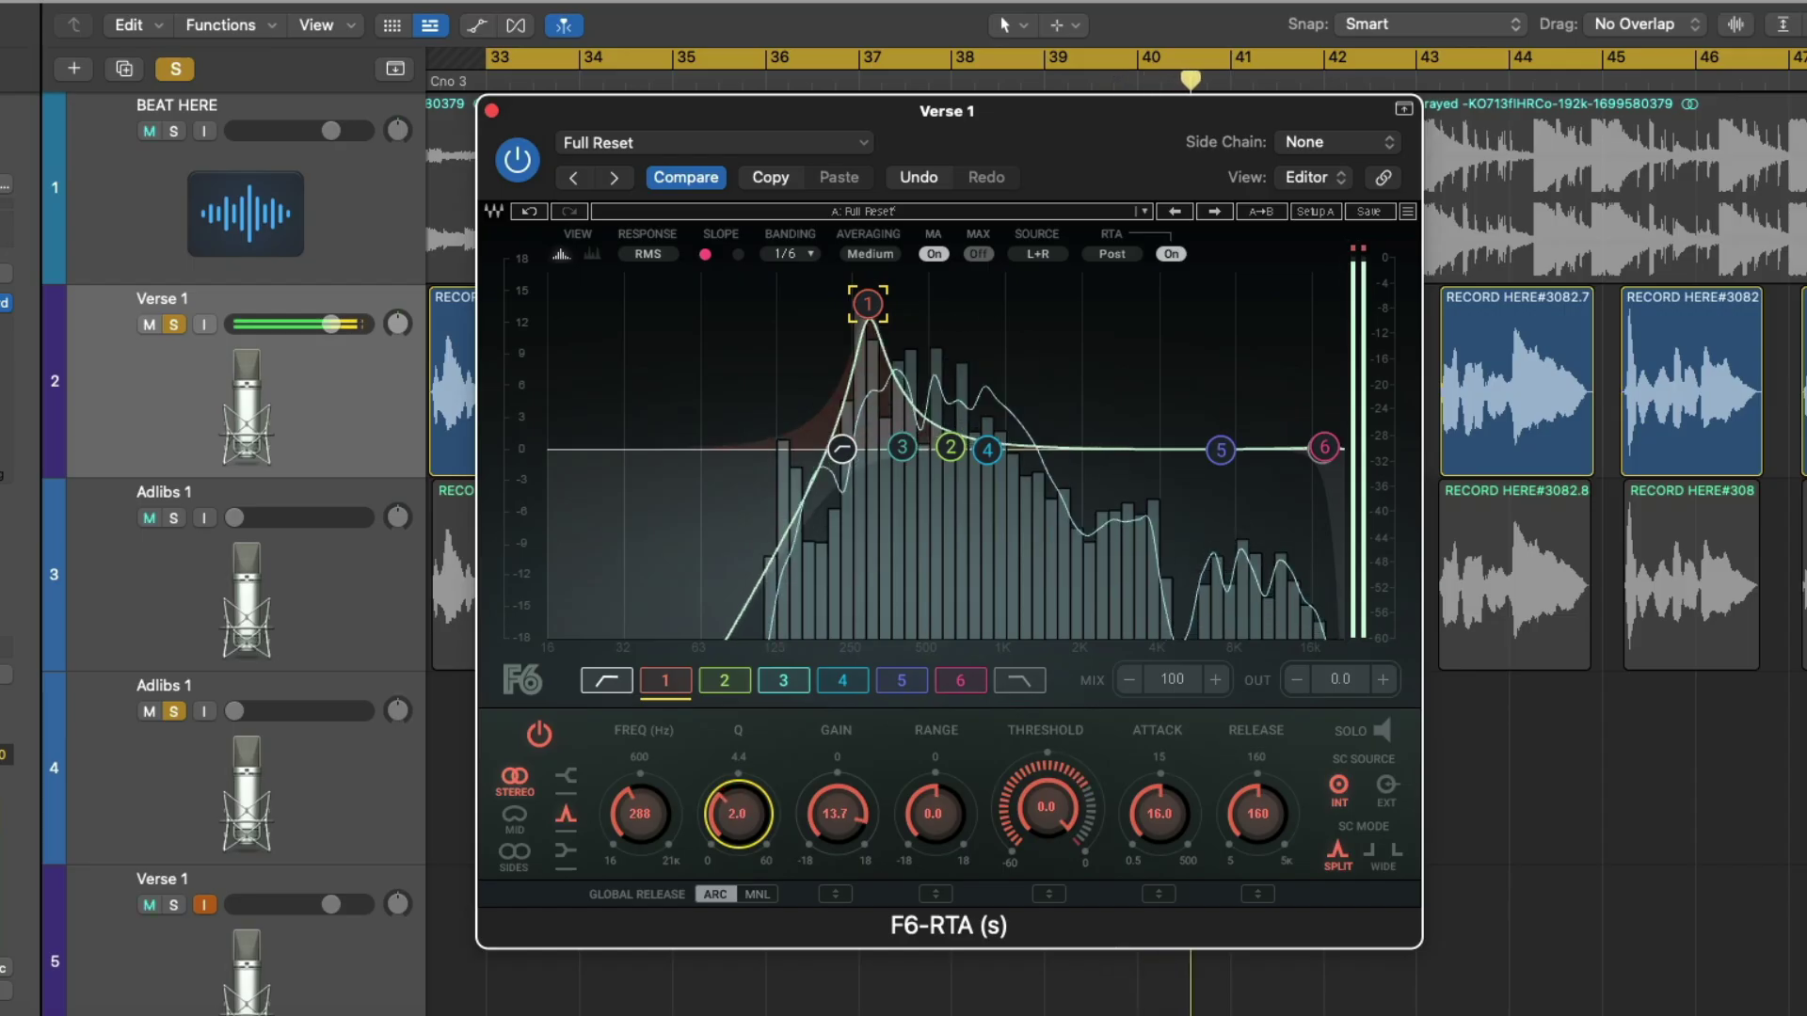
left_click_drag(847, 817, 847, 843)
left_click_drag(868, 346, 868, 485)
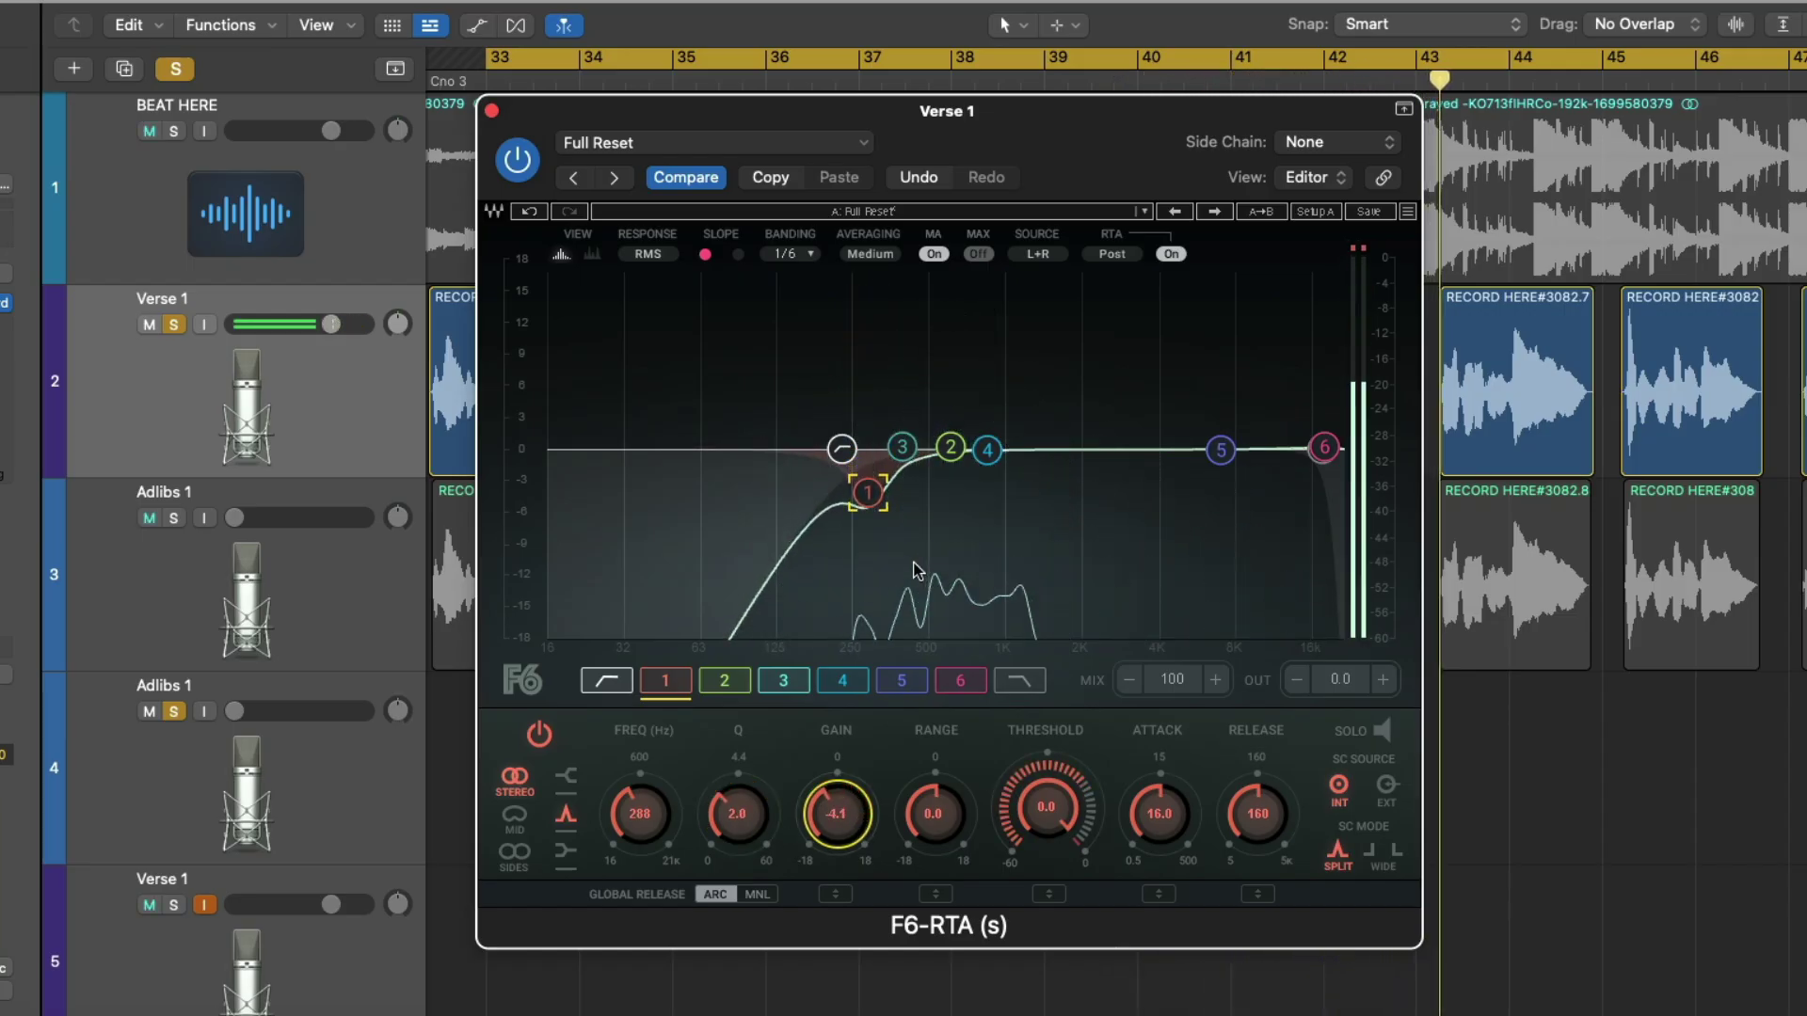
left_click_drag(837, 808, 842, 814)
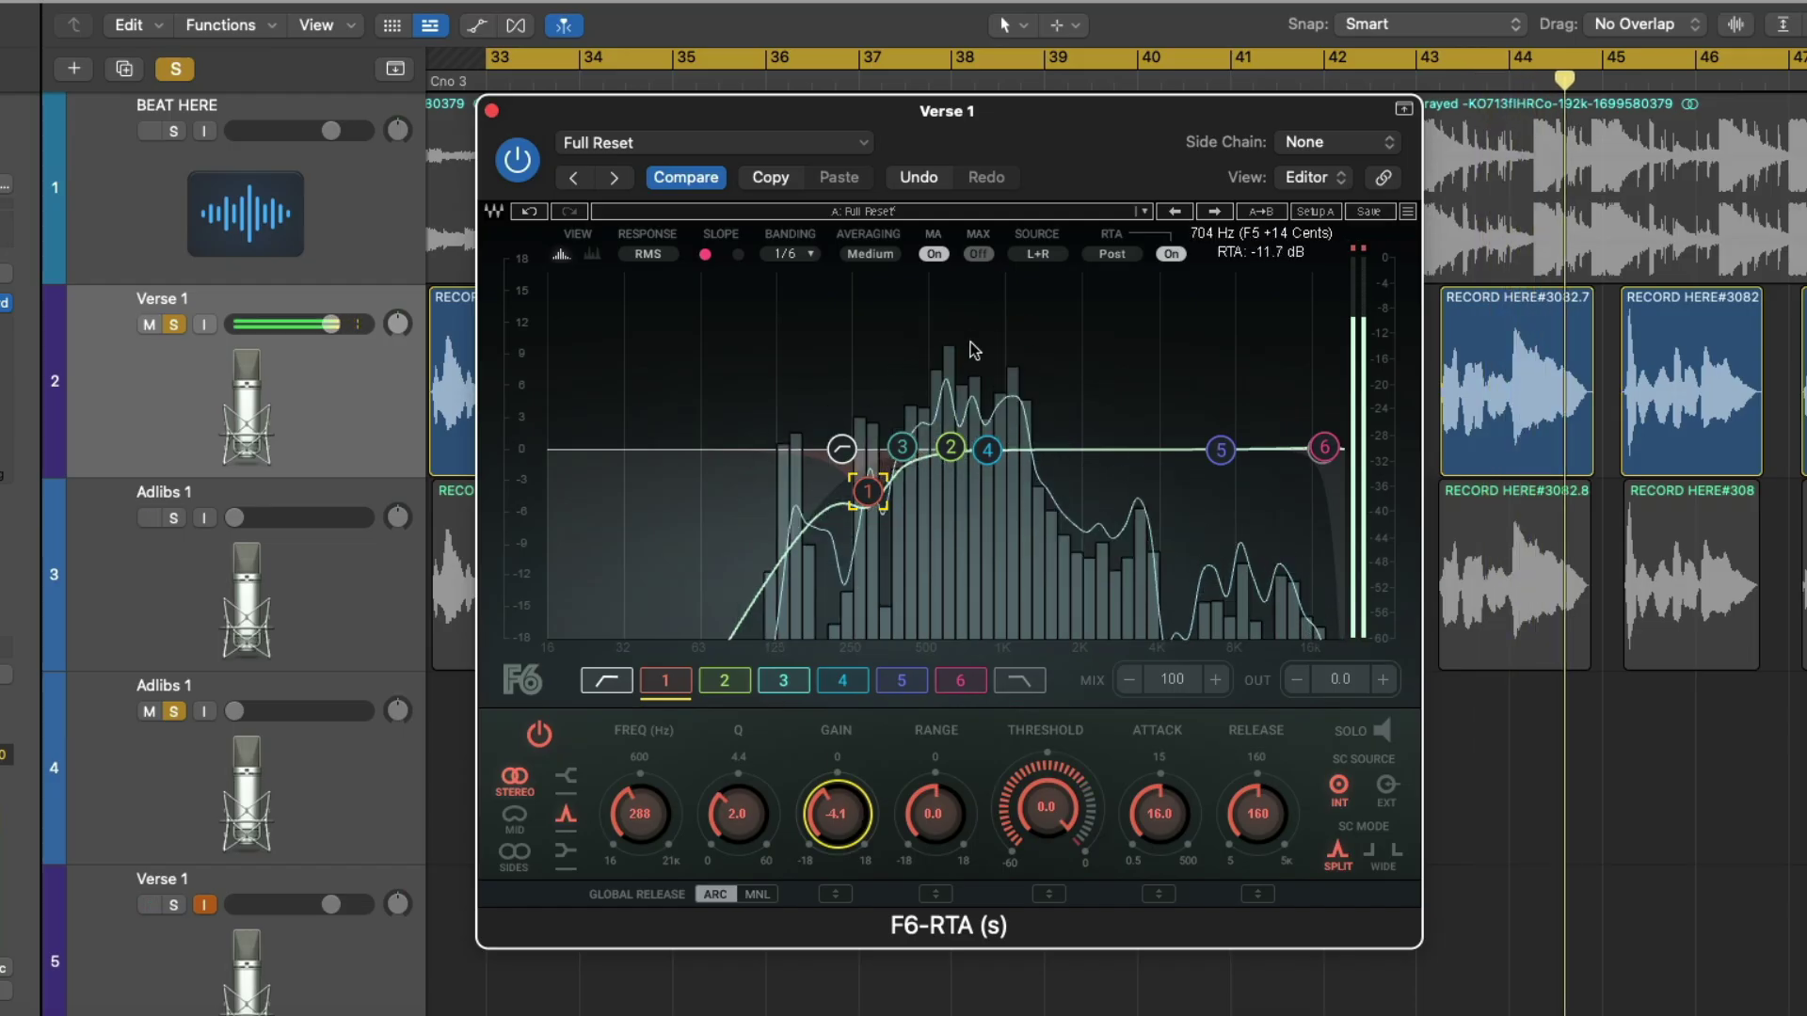
Step: Cut F6 band 3 by 3.3 dB at 517 Hz and band 2 by 1.9 dB at 836 Hz
left_click_drag(902, 448, 932, 290)
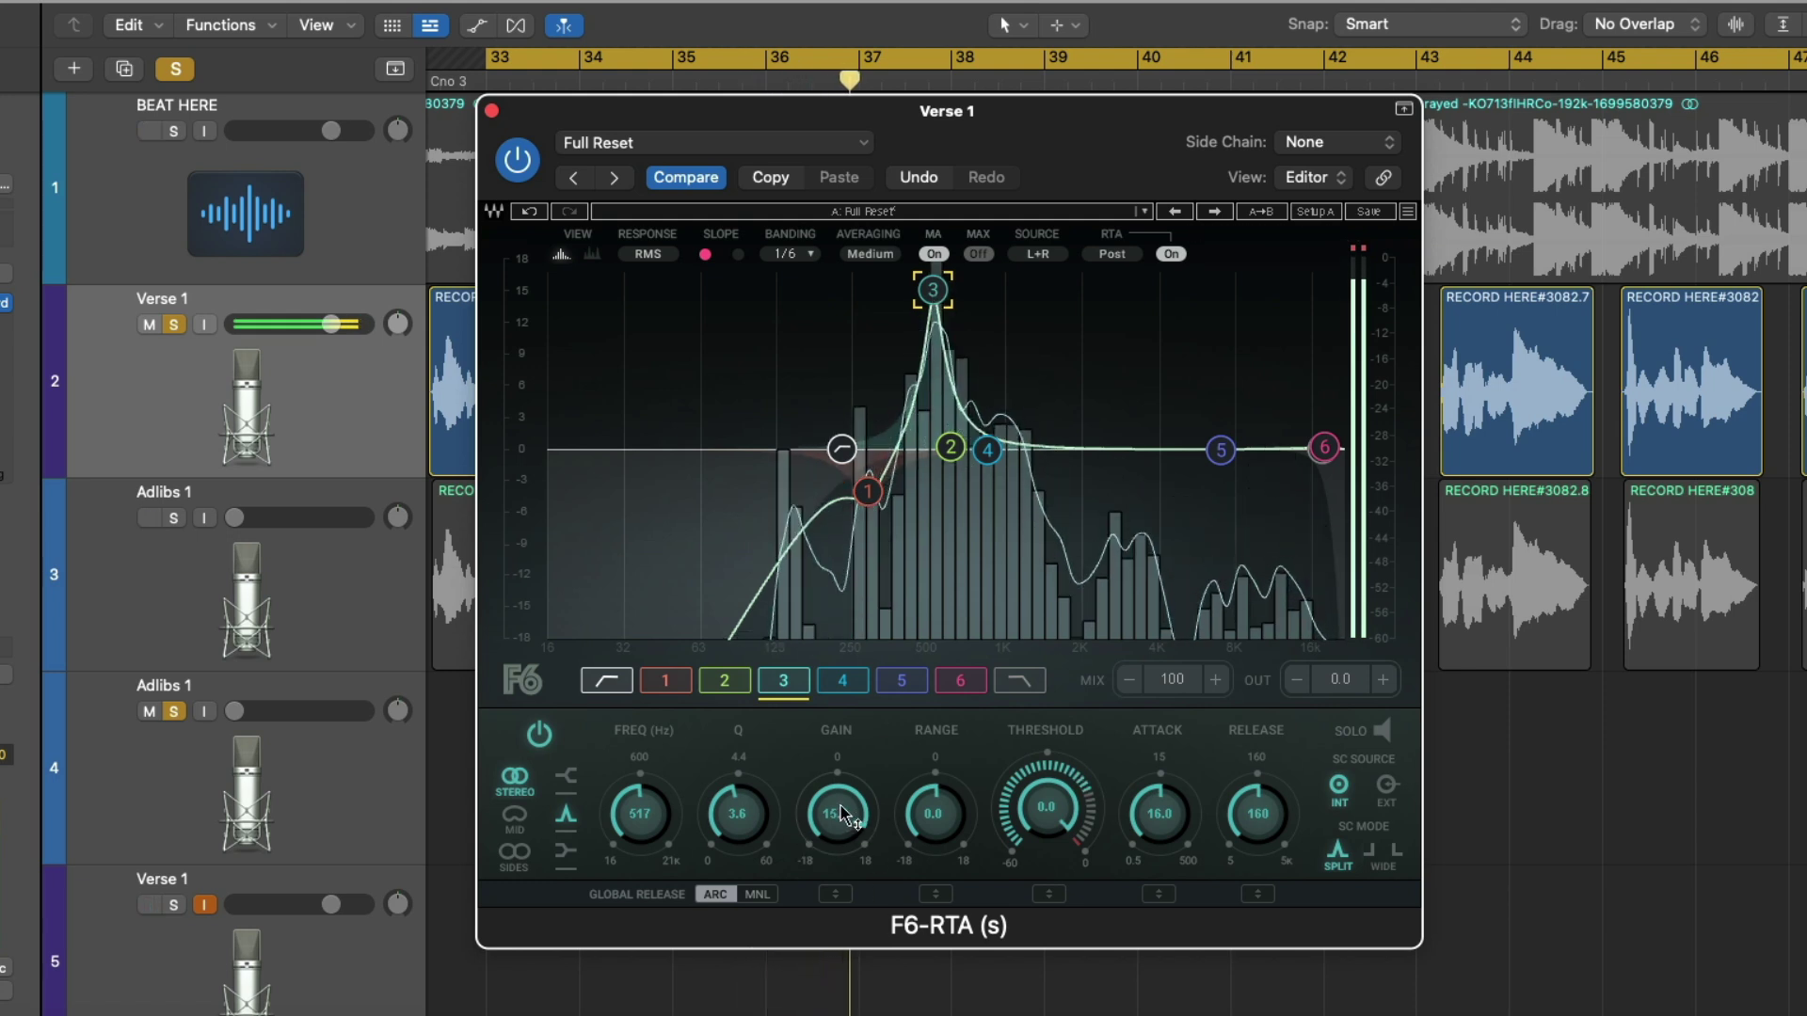
left_click_drag(838, 805, 838, 941)
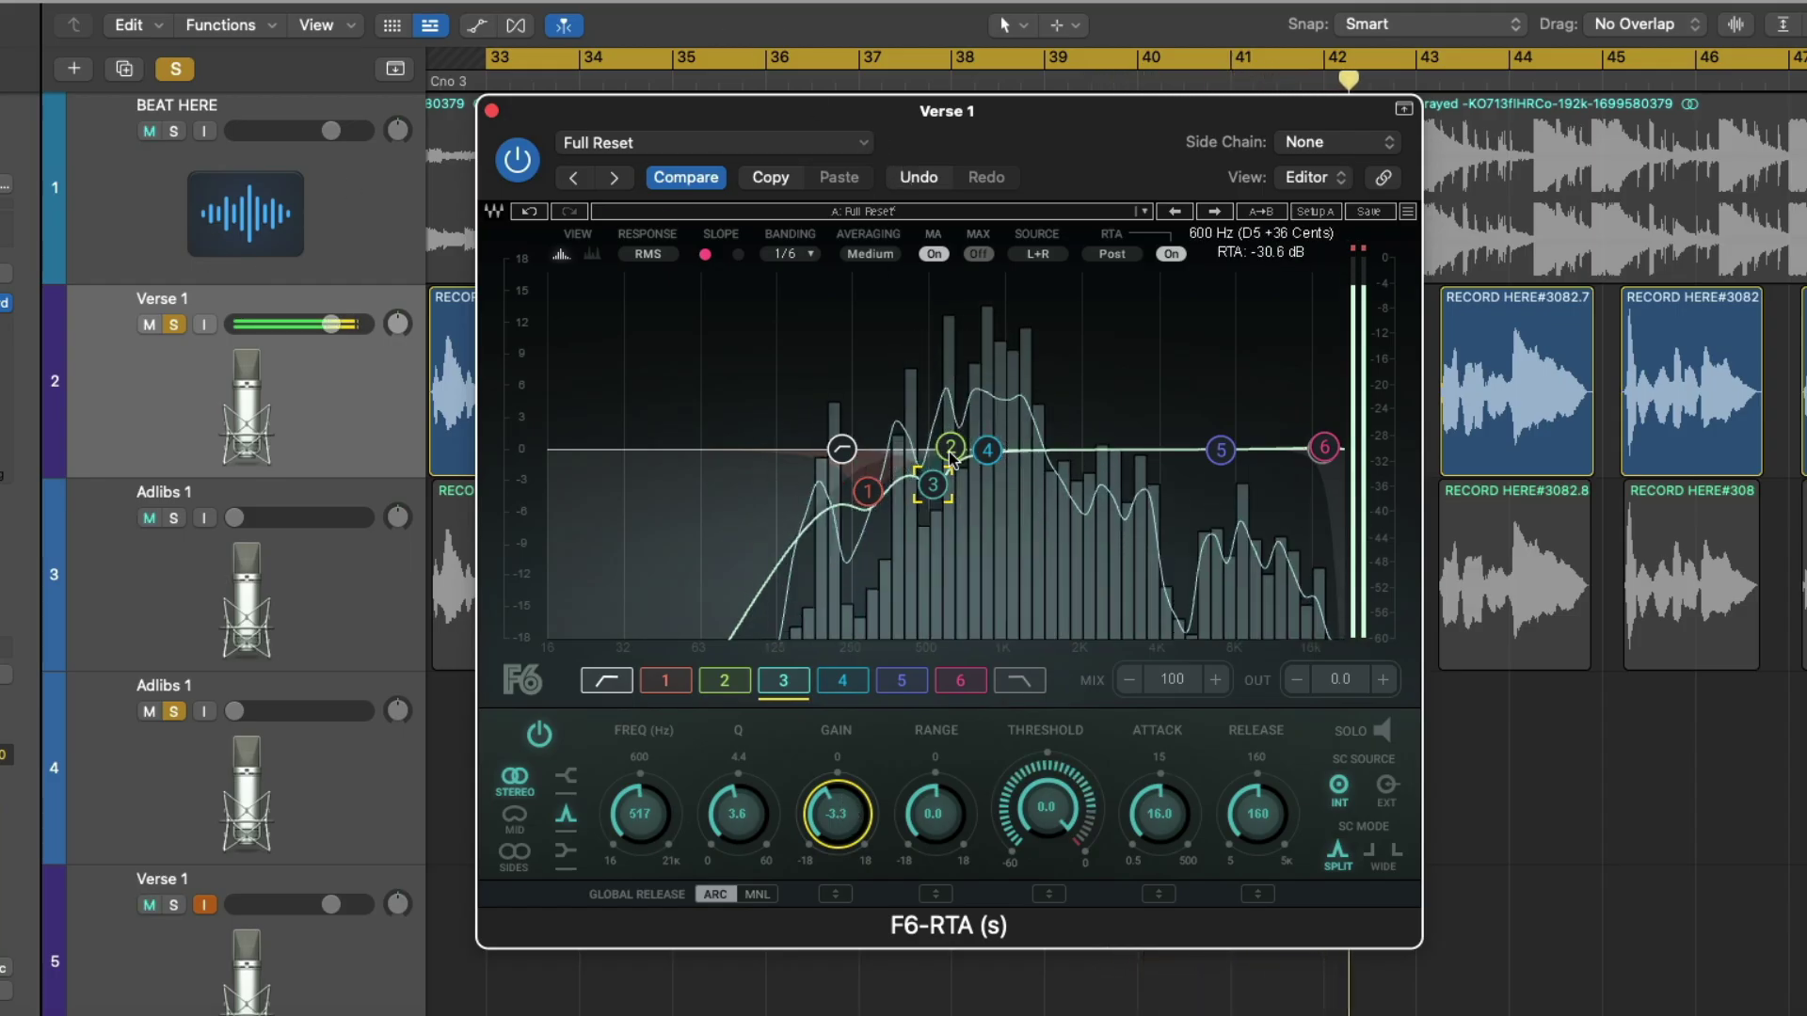
left_click_drag(950, 446, 985, 286)
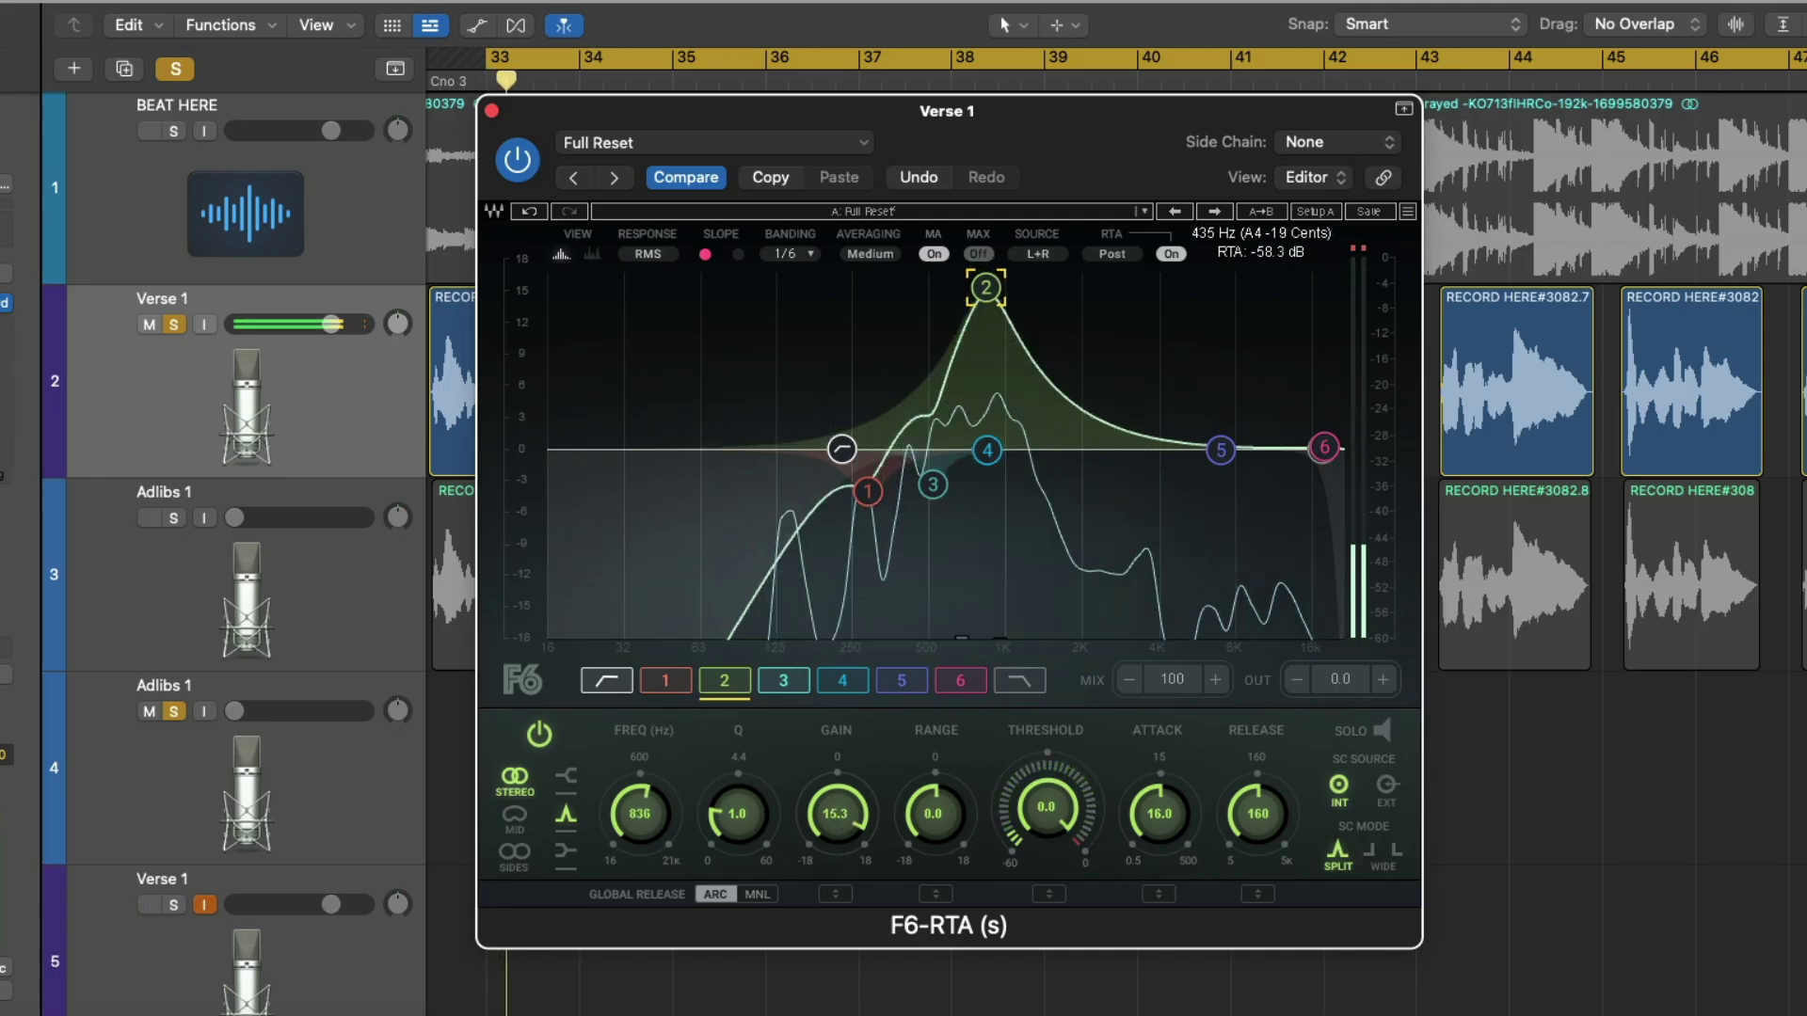
mouse_move(843, 840)
left_mouse_down()
mouse_move(905, 514)
mouse_move(911, 568)
mouse_move(832, 807)
left_mouse_up()
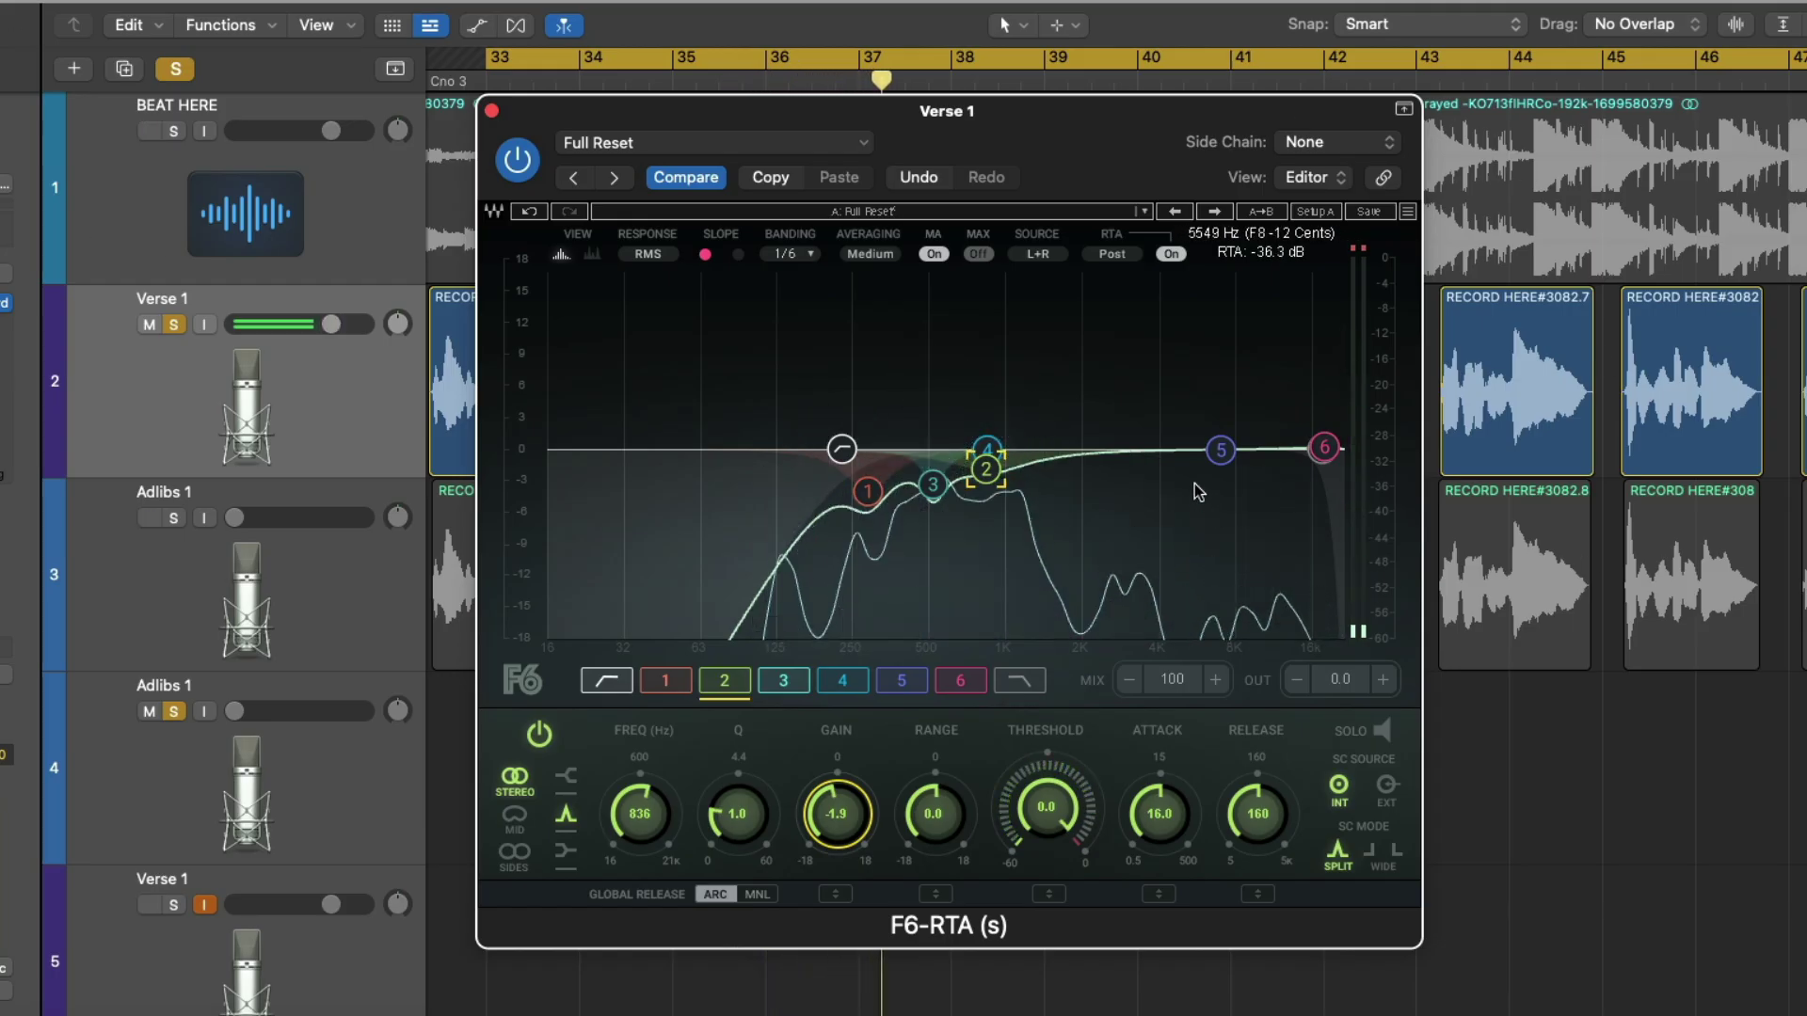
Step: Boost F6 band 6 by 4.5 dB at 15941 Hz and raise band 5 slightly in the highs
left_click_drag(1322, 450, 1316, 401)
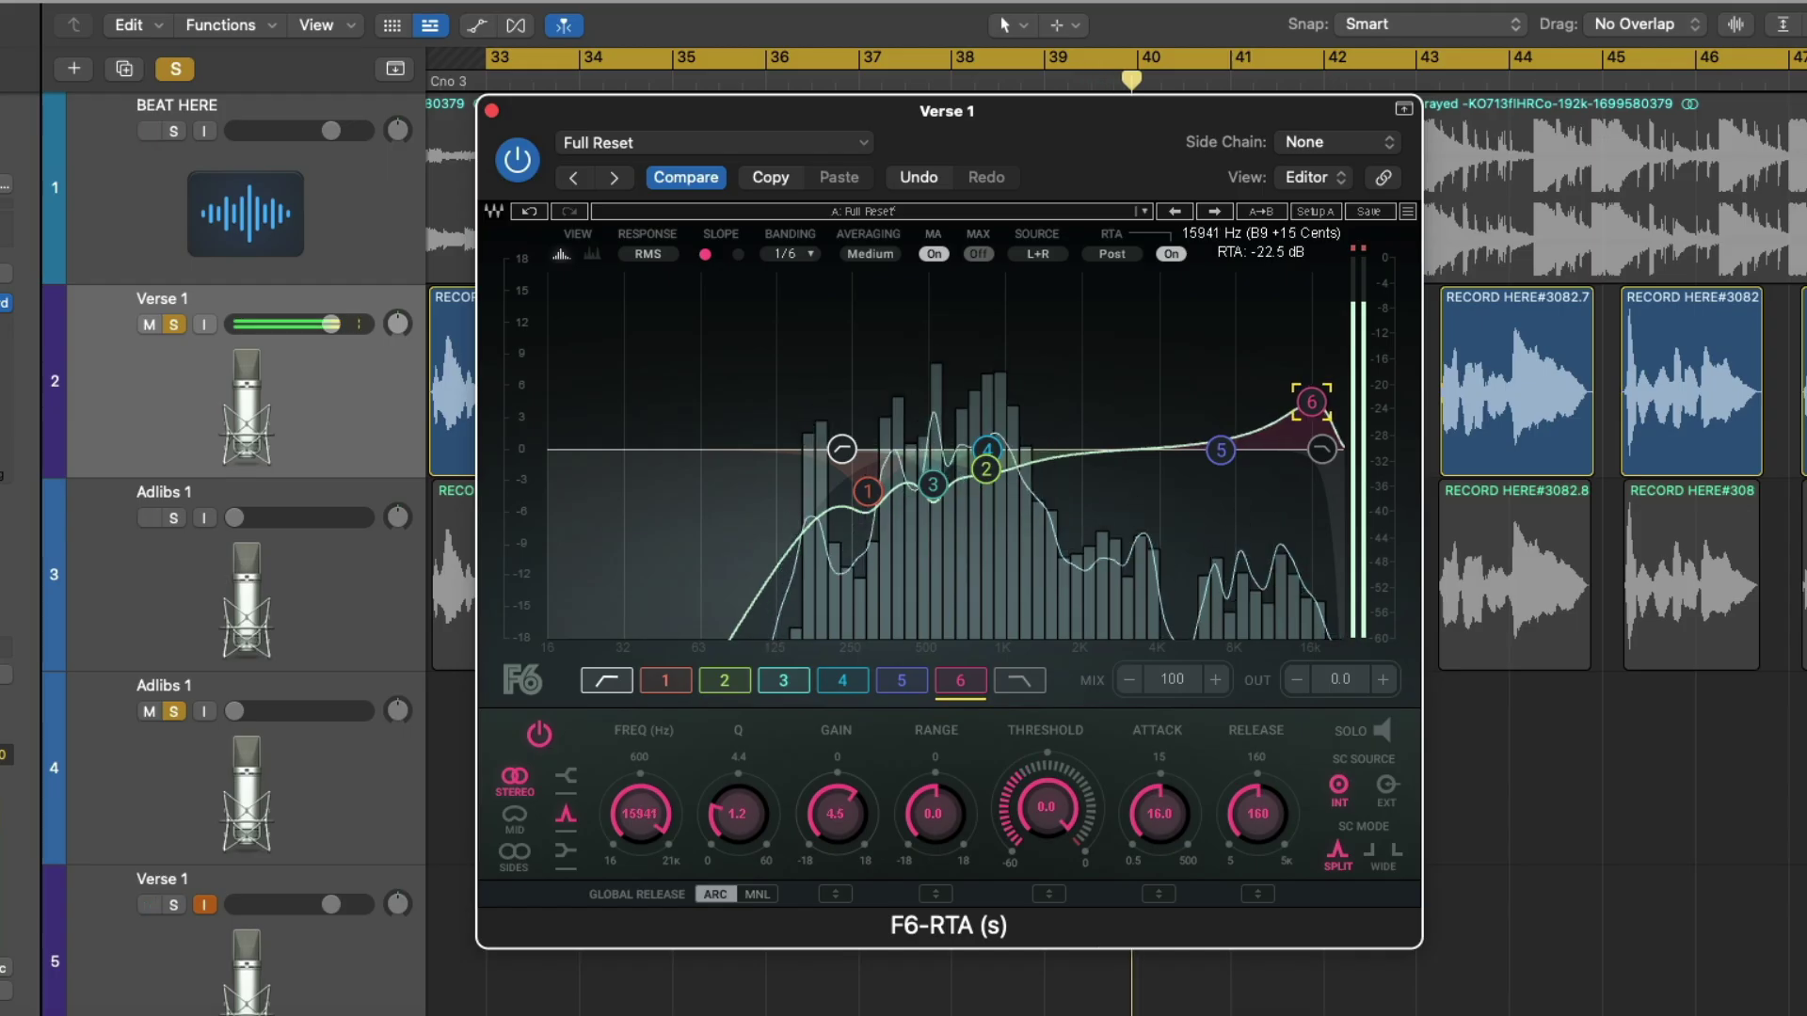
mouse_move(1222, 450)
left_mouse_down()
mouse_move(1272, 447)
mouse_move(1249, 431)
left_mouse_up()
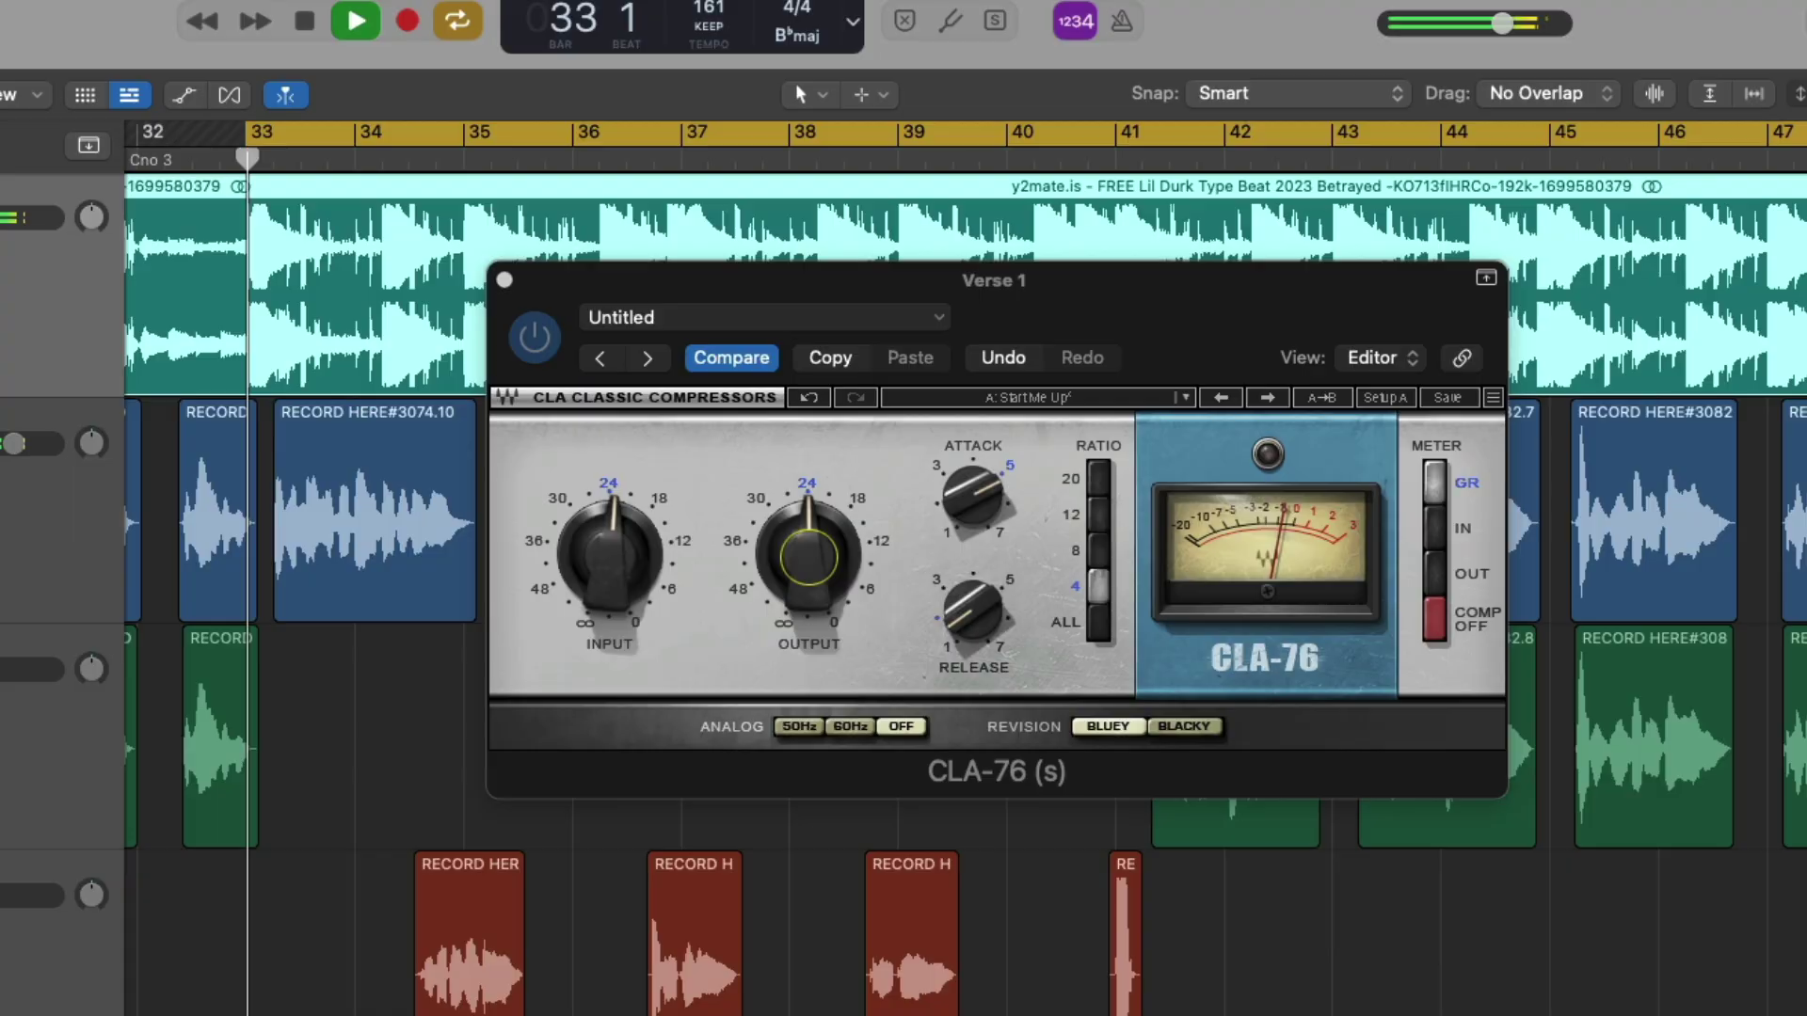
Step: Set the Verse 1 CLA-76 input to about -33 and its output to about -15 during playback
left_click_drag(812, 551, 811, 513)
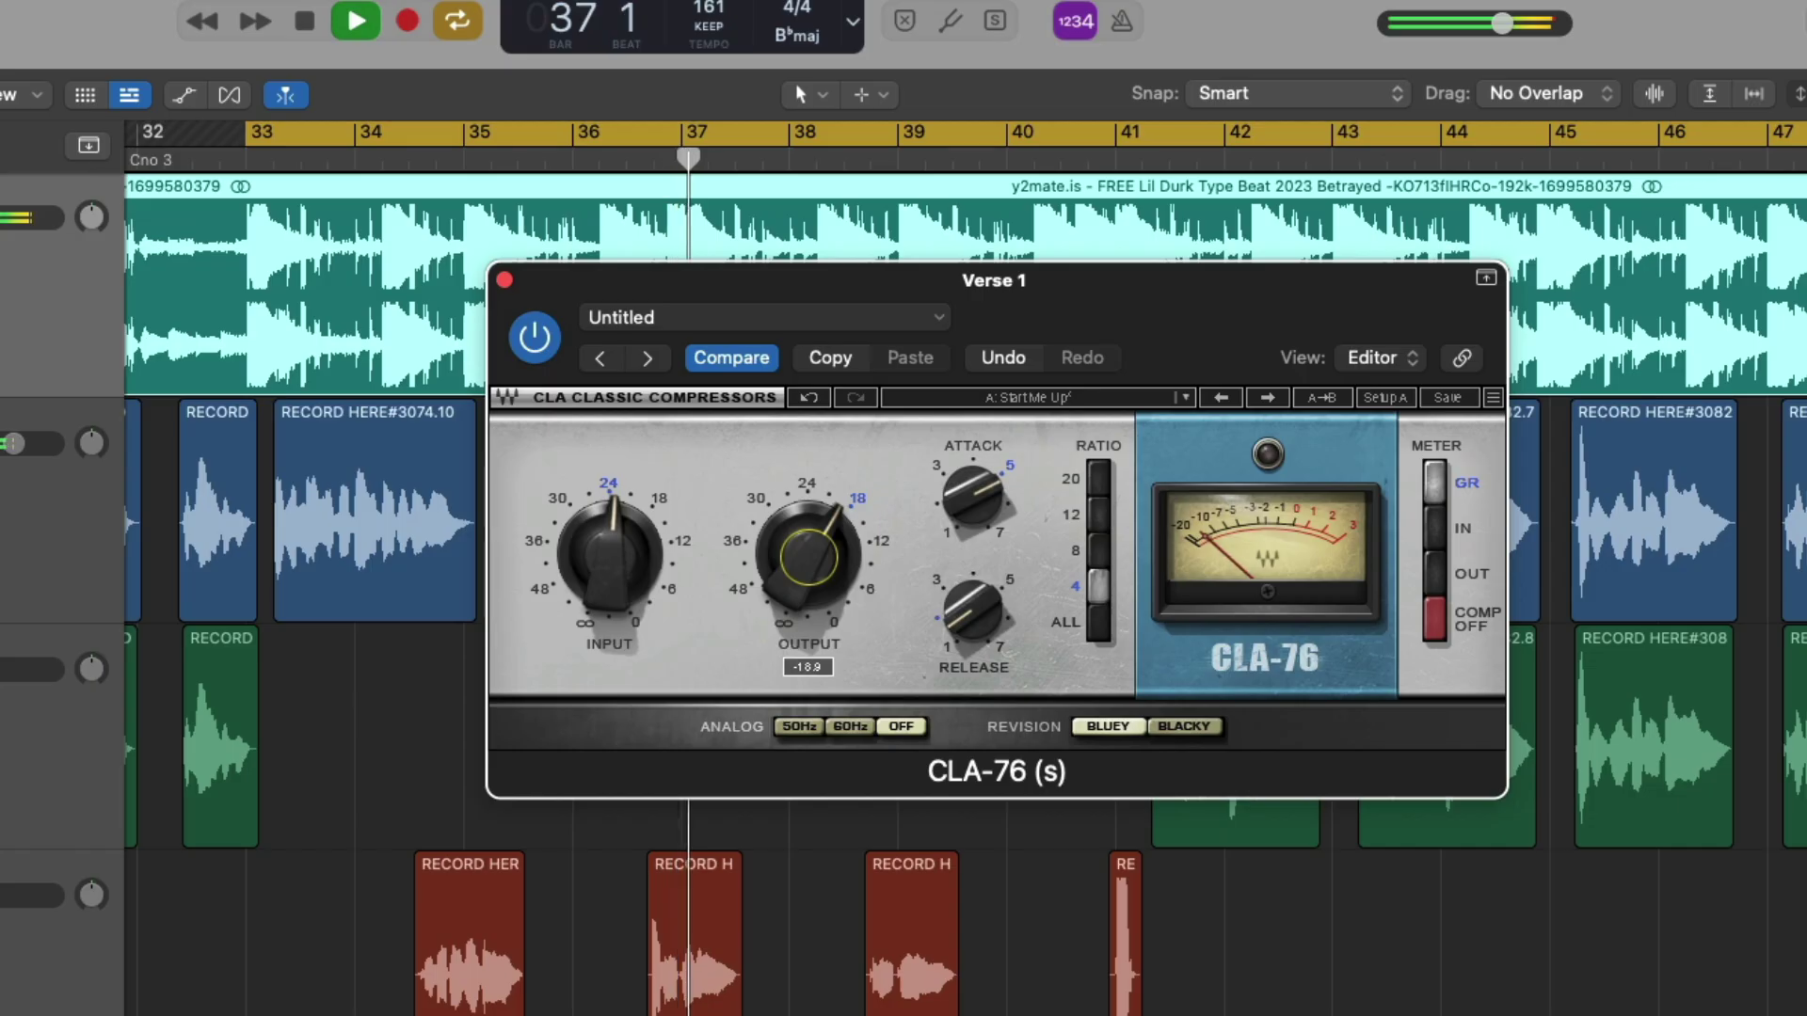
left_click_drag(622, 536, 621, 589)
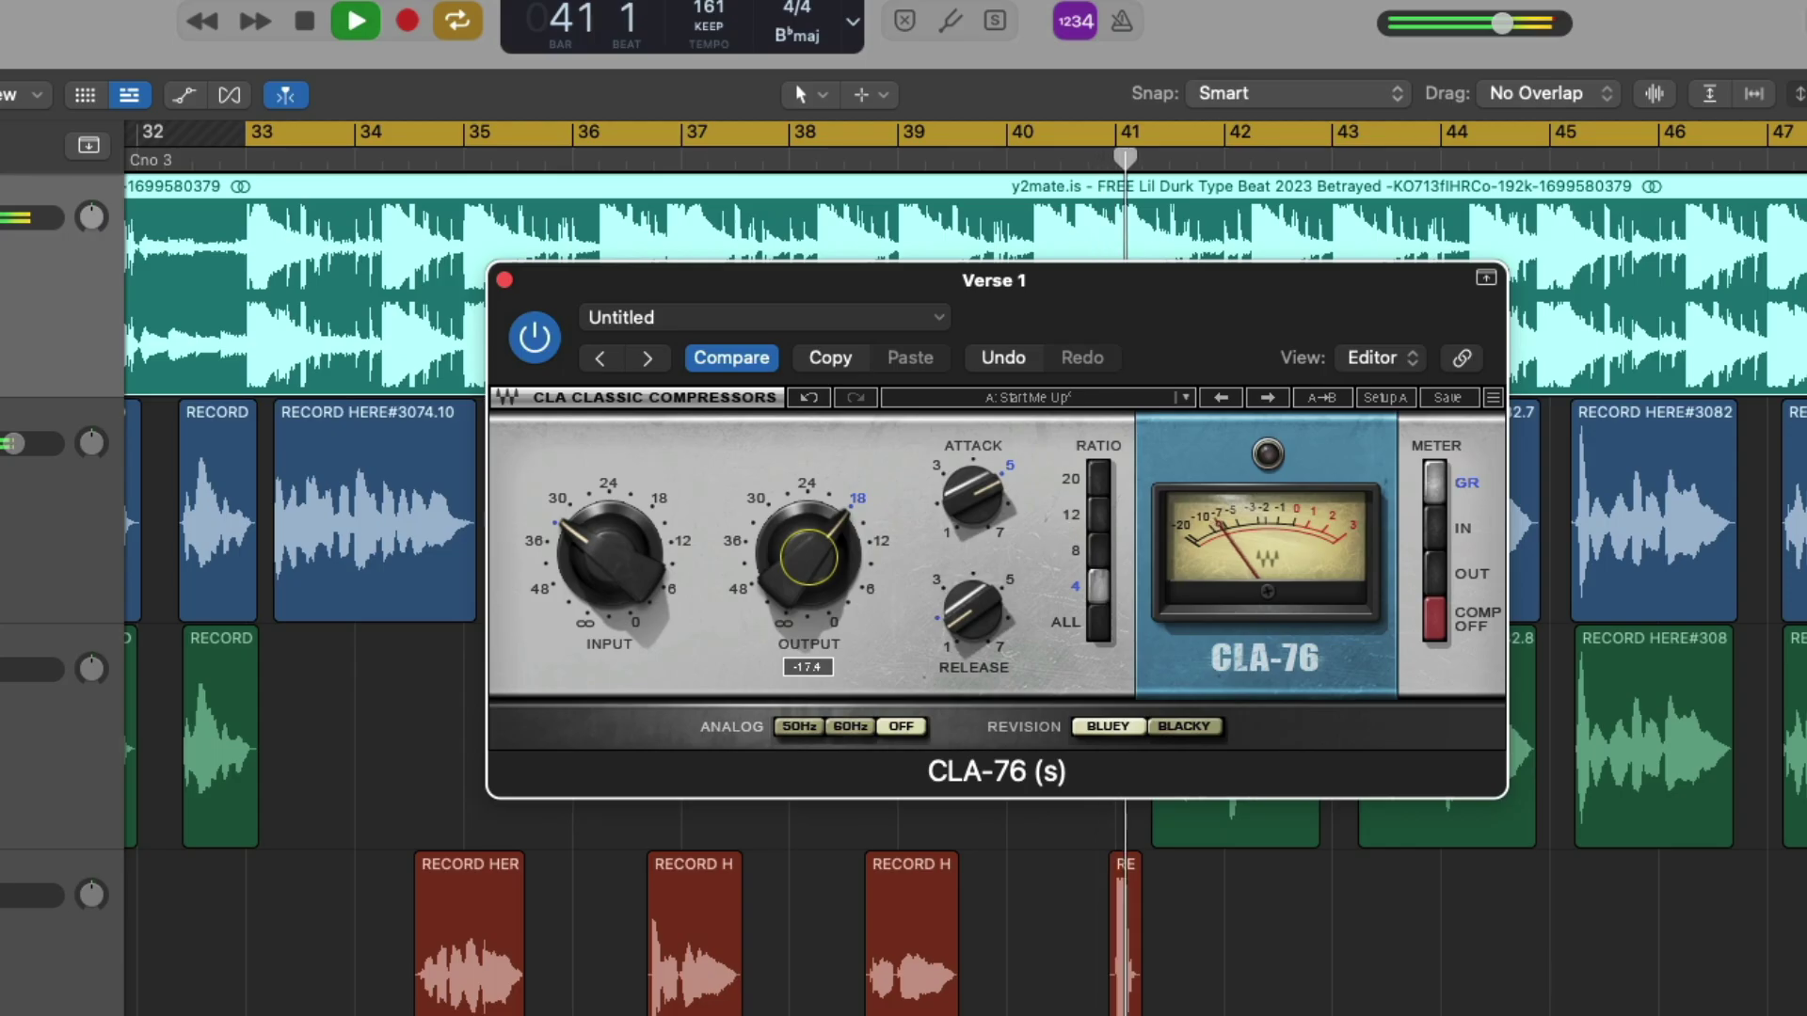
left_click_drag(809, 557, 808, 552)
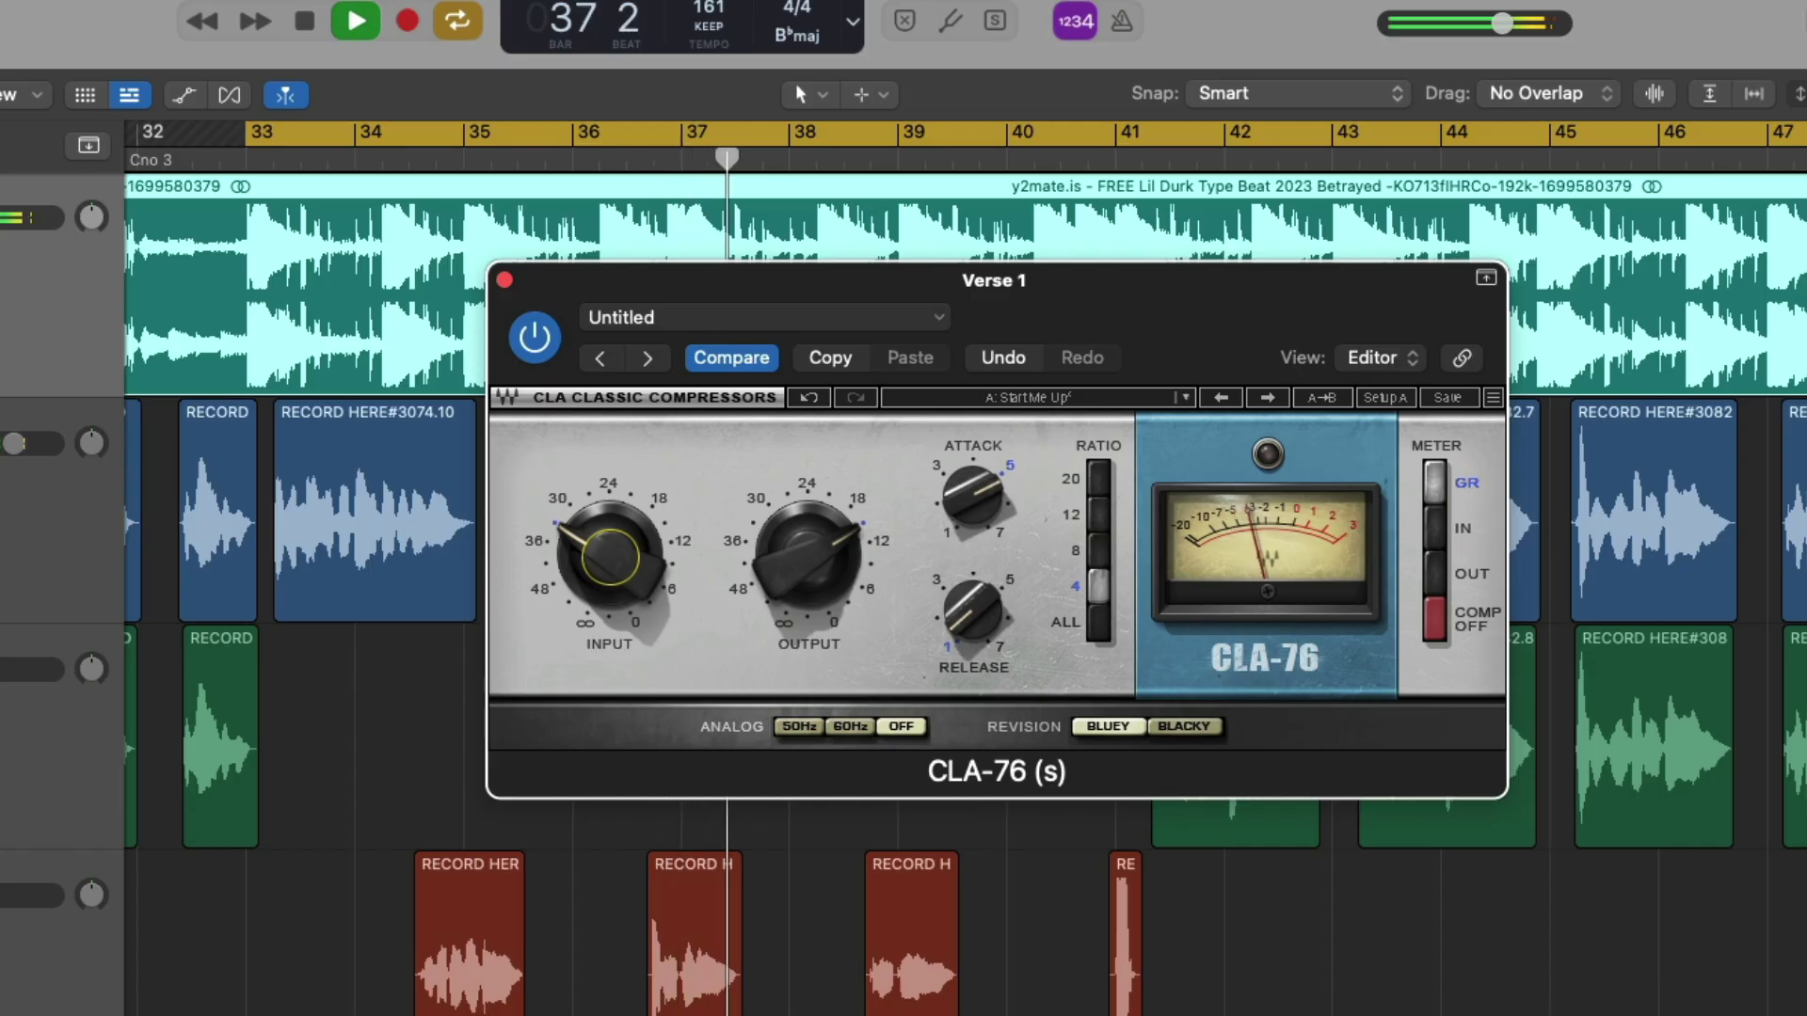
left_click_drag(3, 224, 3, 224)
left_click(2, 224)
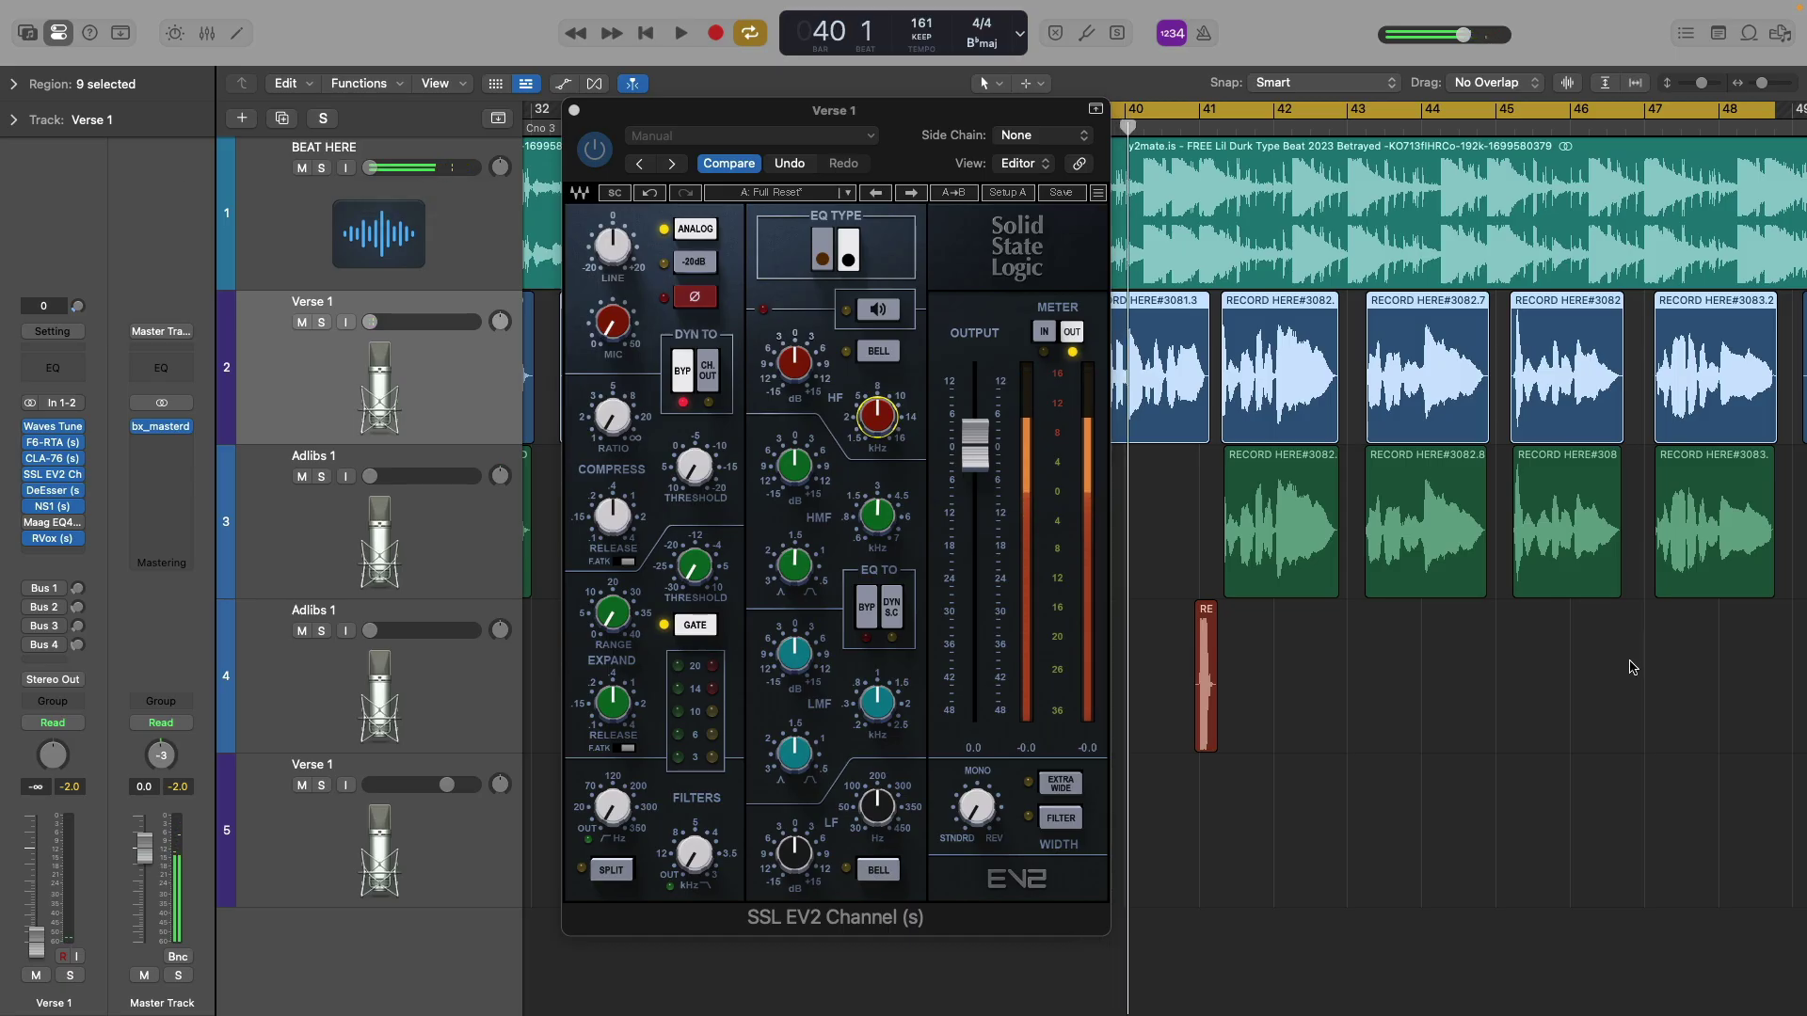
Step: Play the verse and boost the SSL EV2 high-frequency gain to 2.5 dB
key("space")
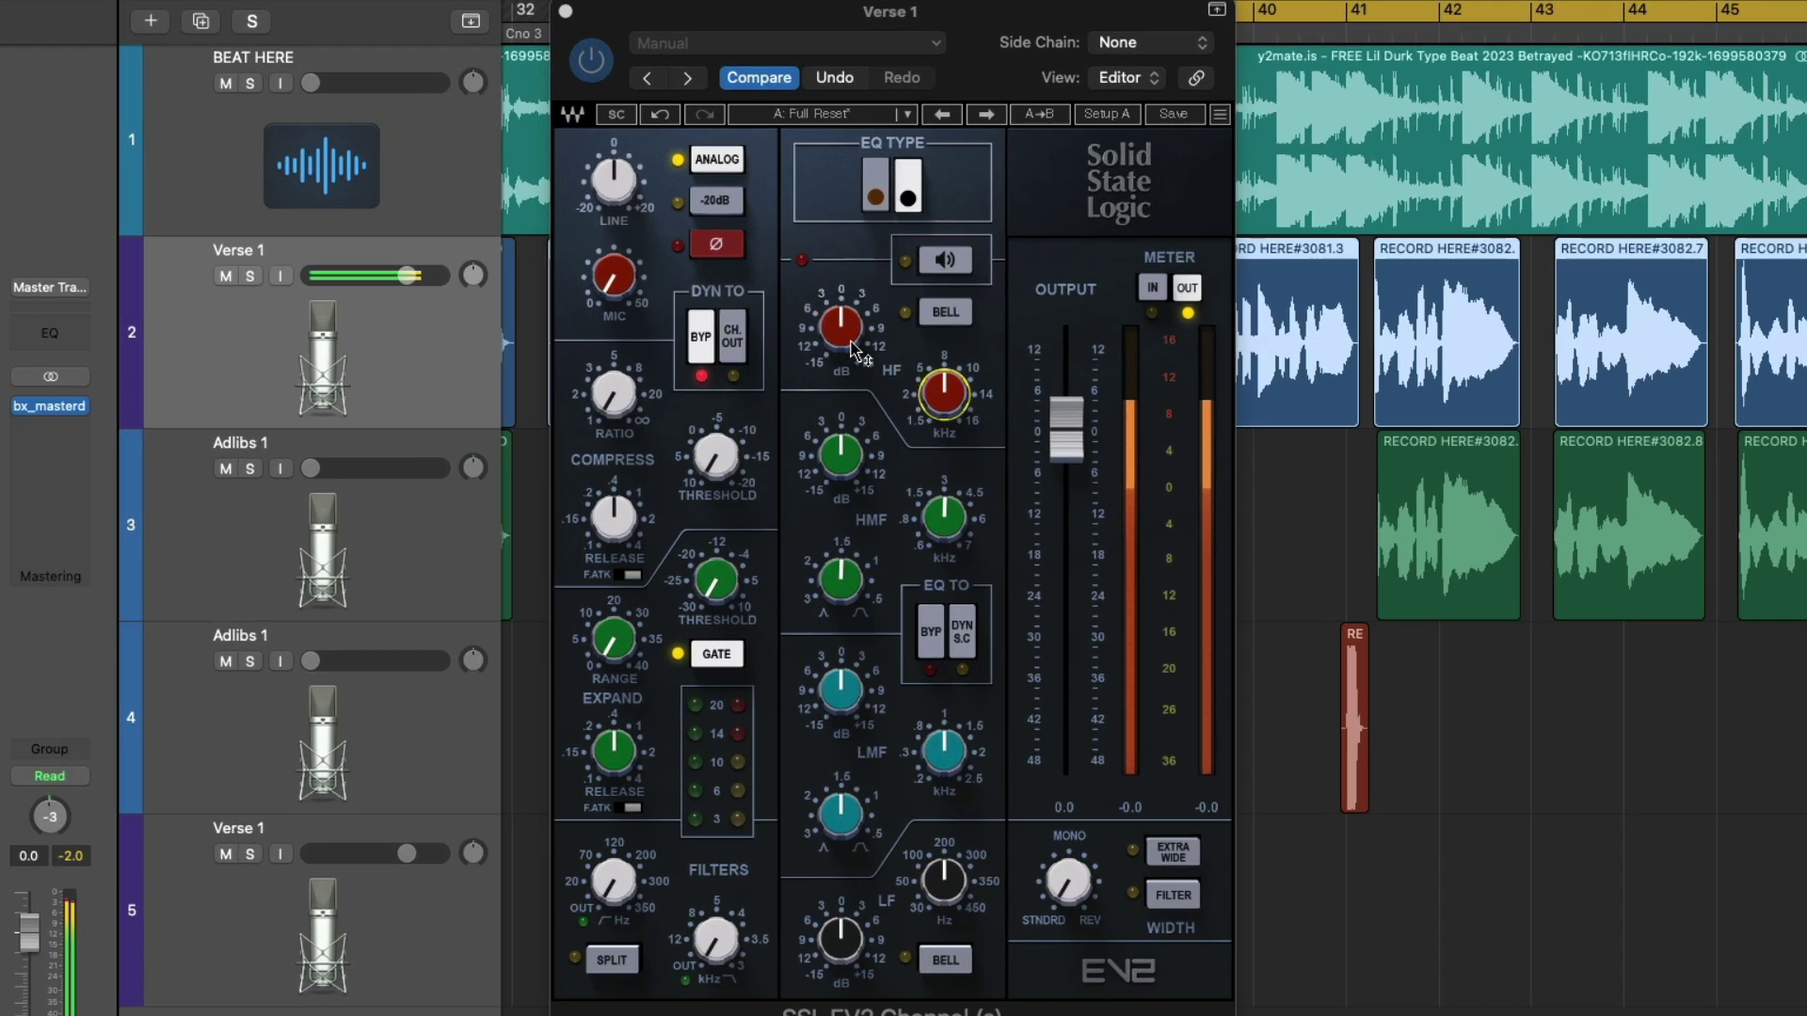
left_click(853, 349)
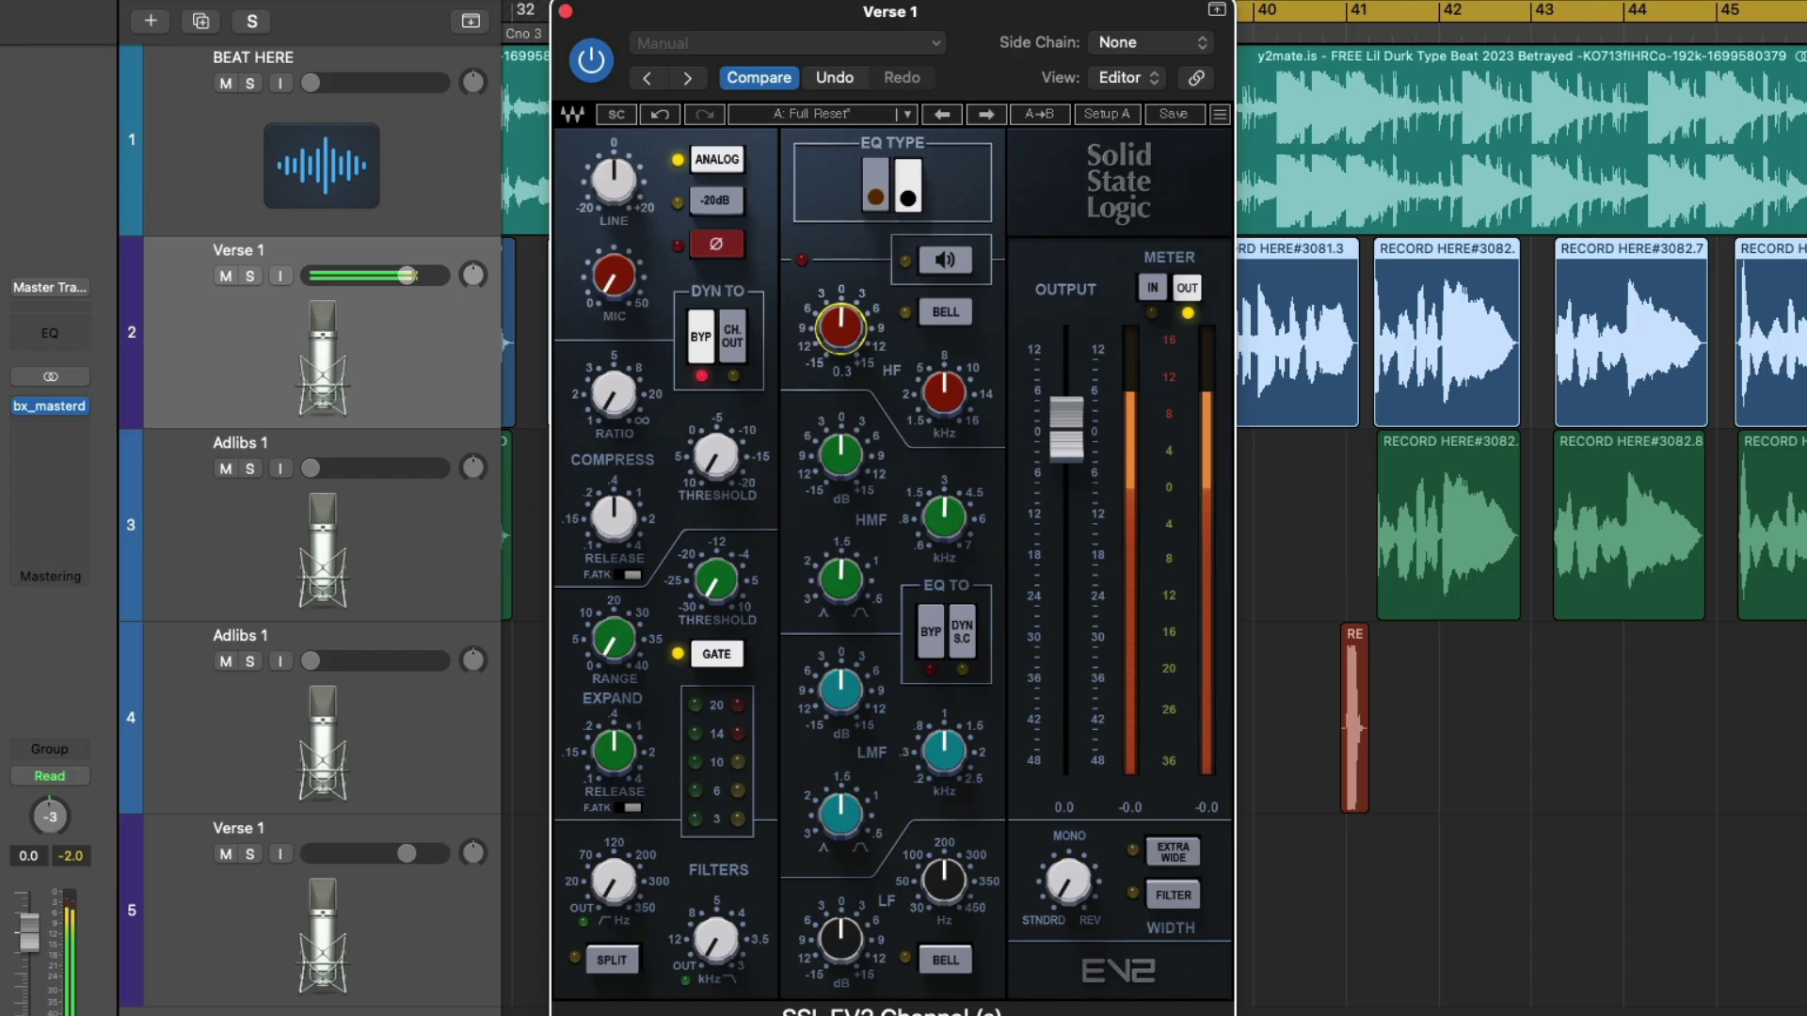
left_click_drag(851, 337, 851, 334)
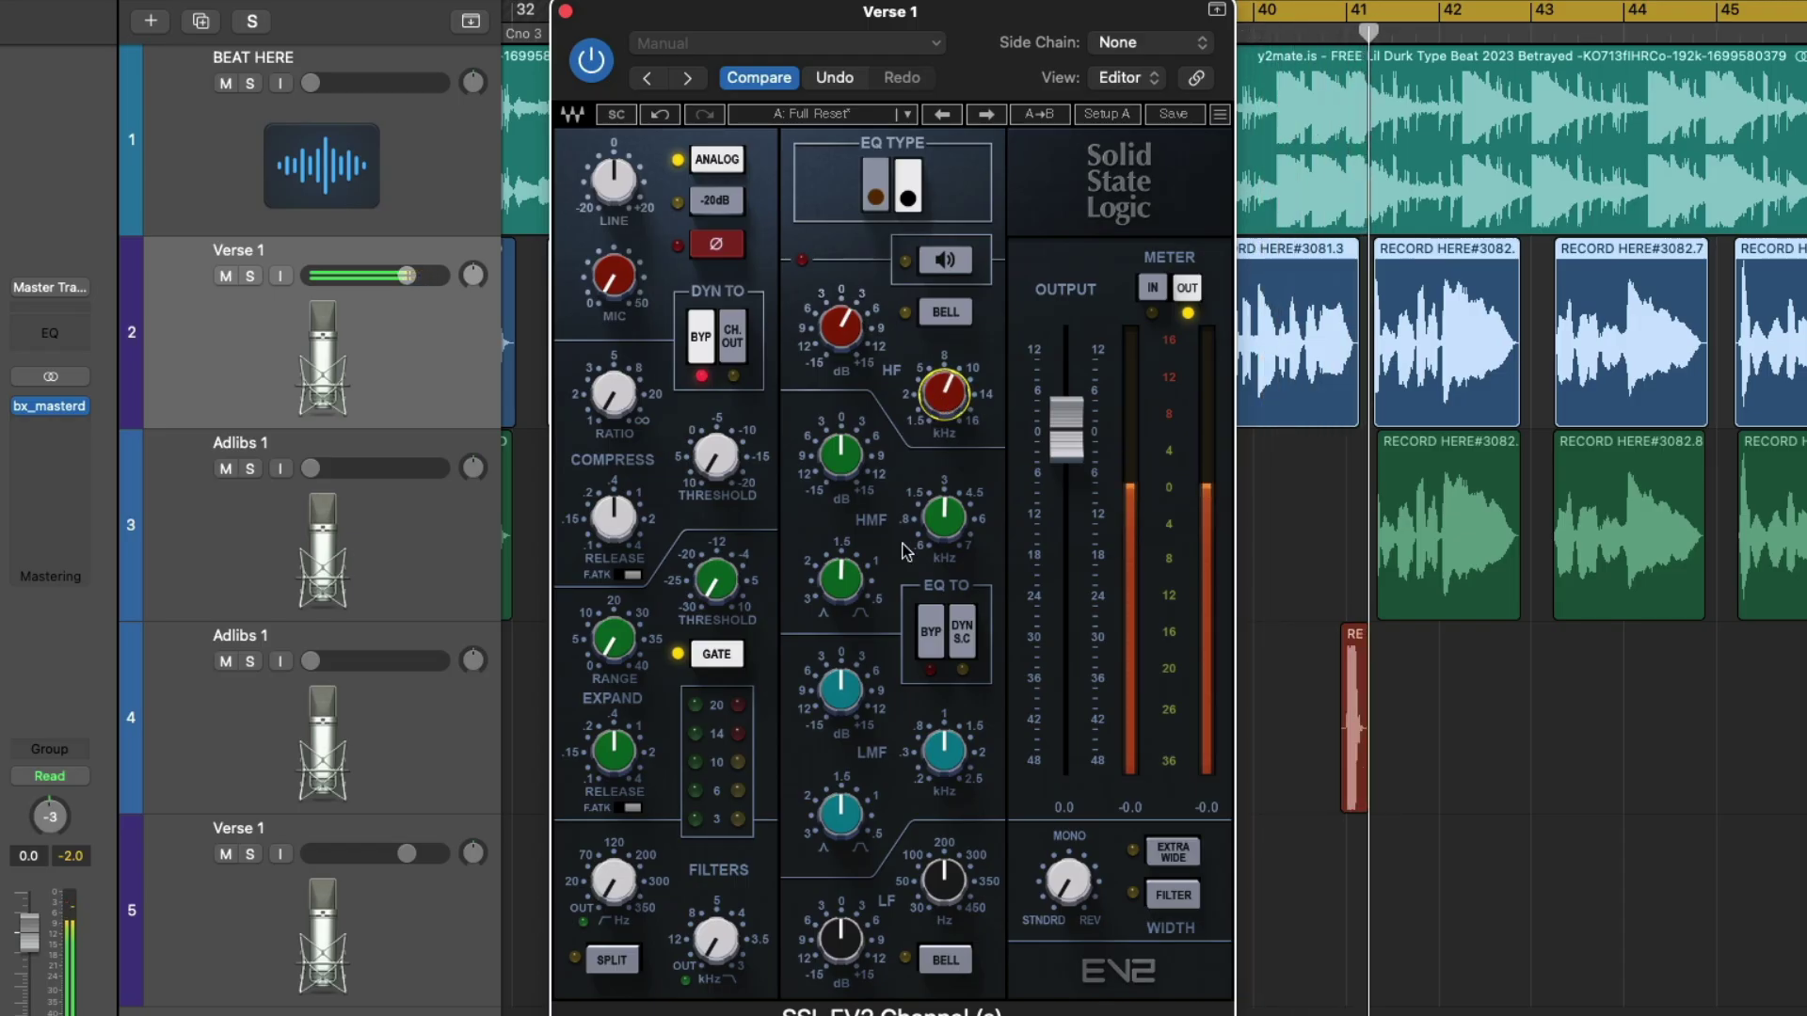
Step: Raise the EV2 low-mid gain slightly and cut the low-frequency gain to -5.0 dB
left_click_drag(842, 704, 841, 696)
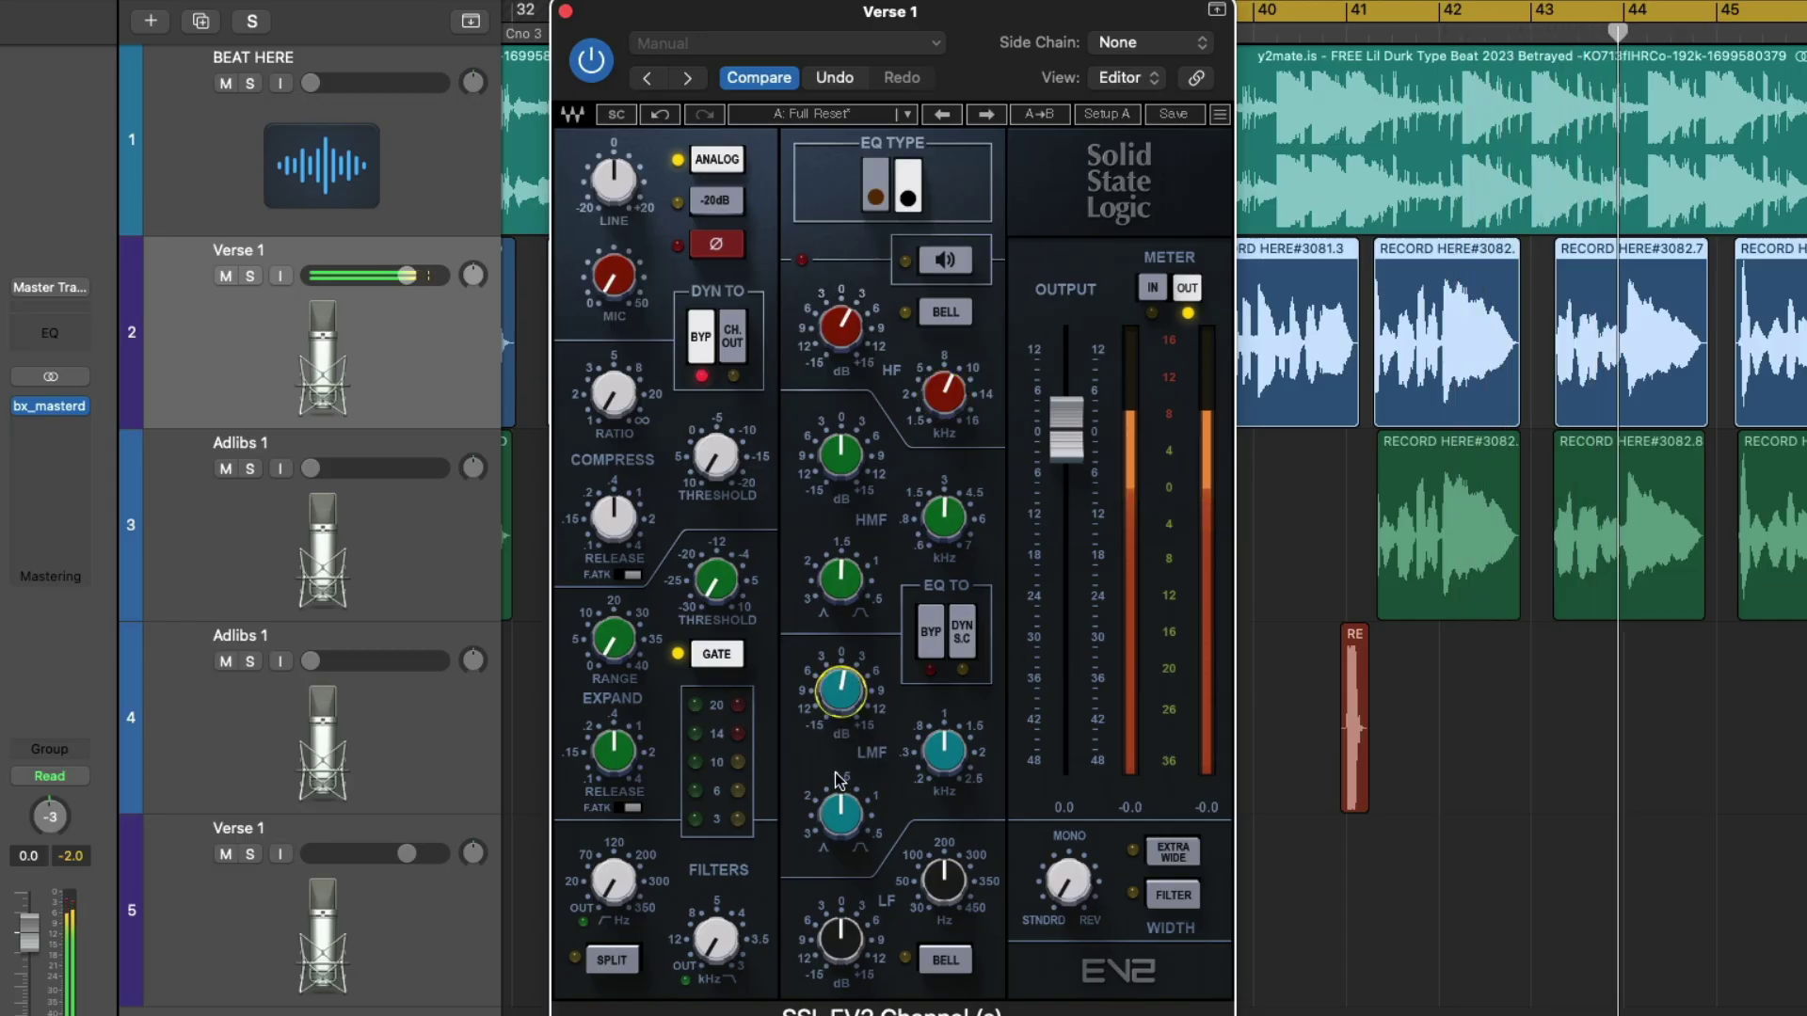
left_click_drag(841, 937, 840, 953)
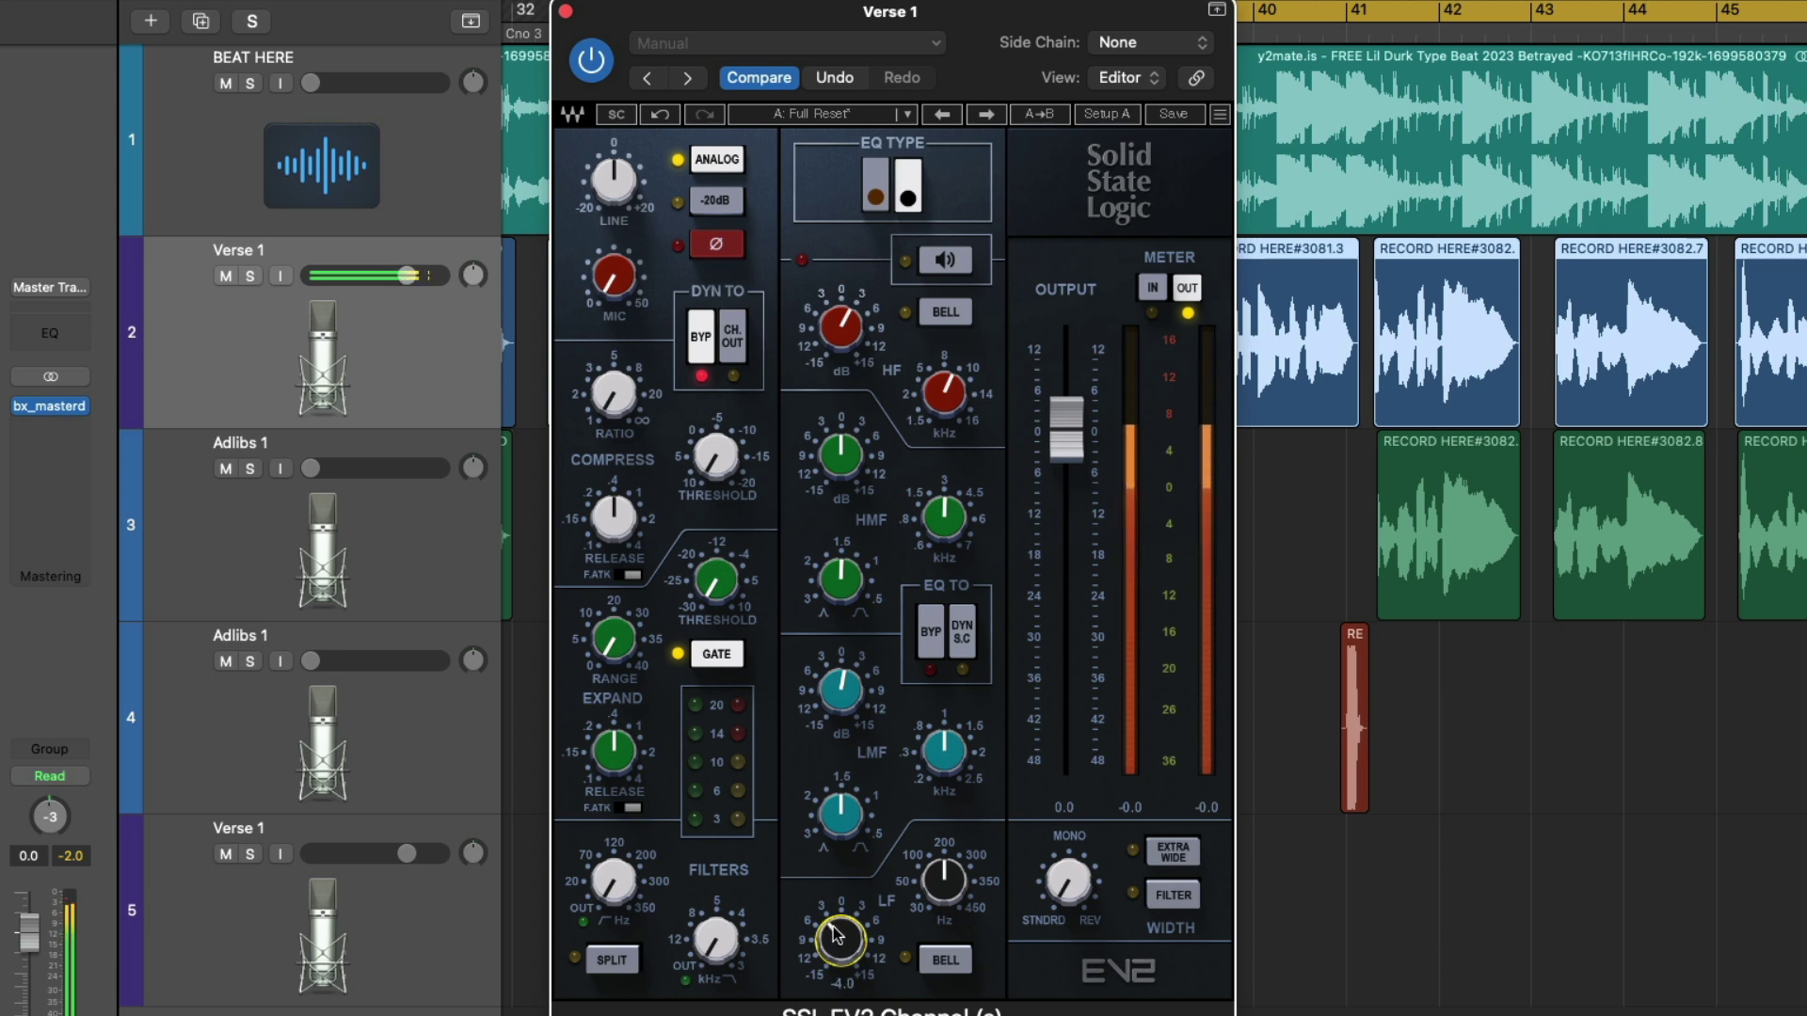
left_click_drag(840, 952, 840, 951)
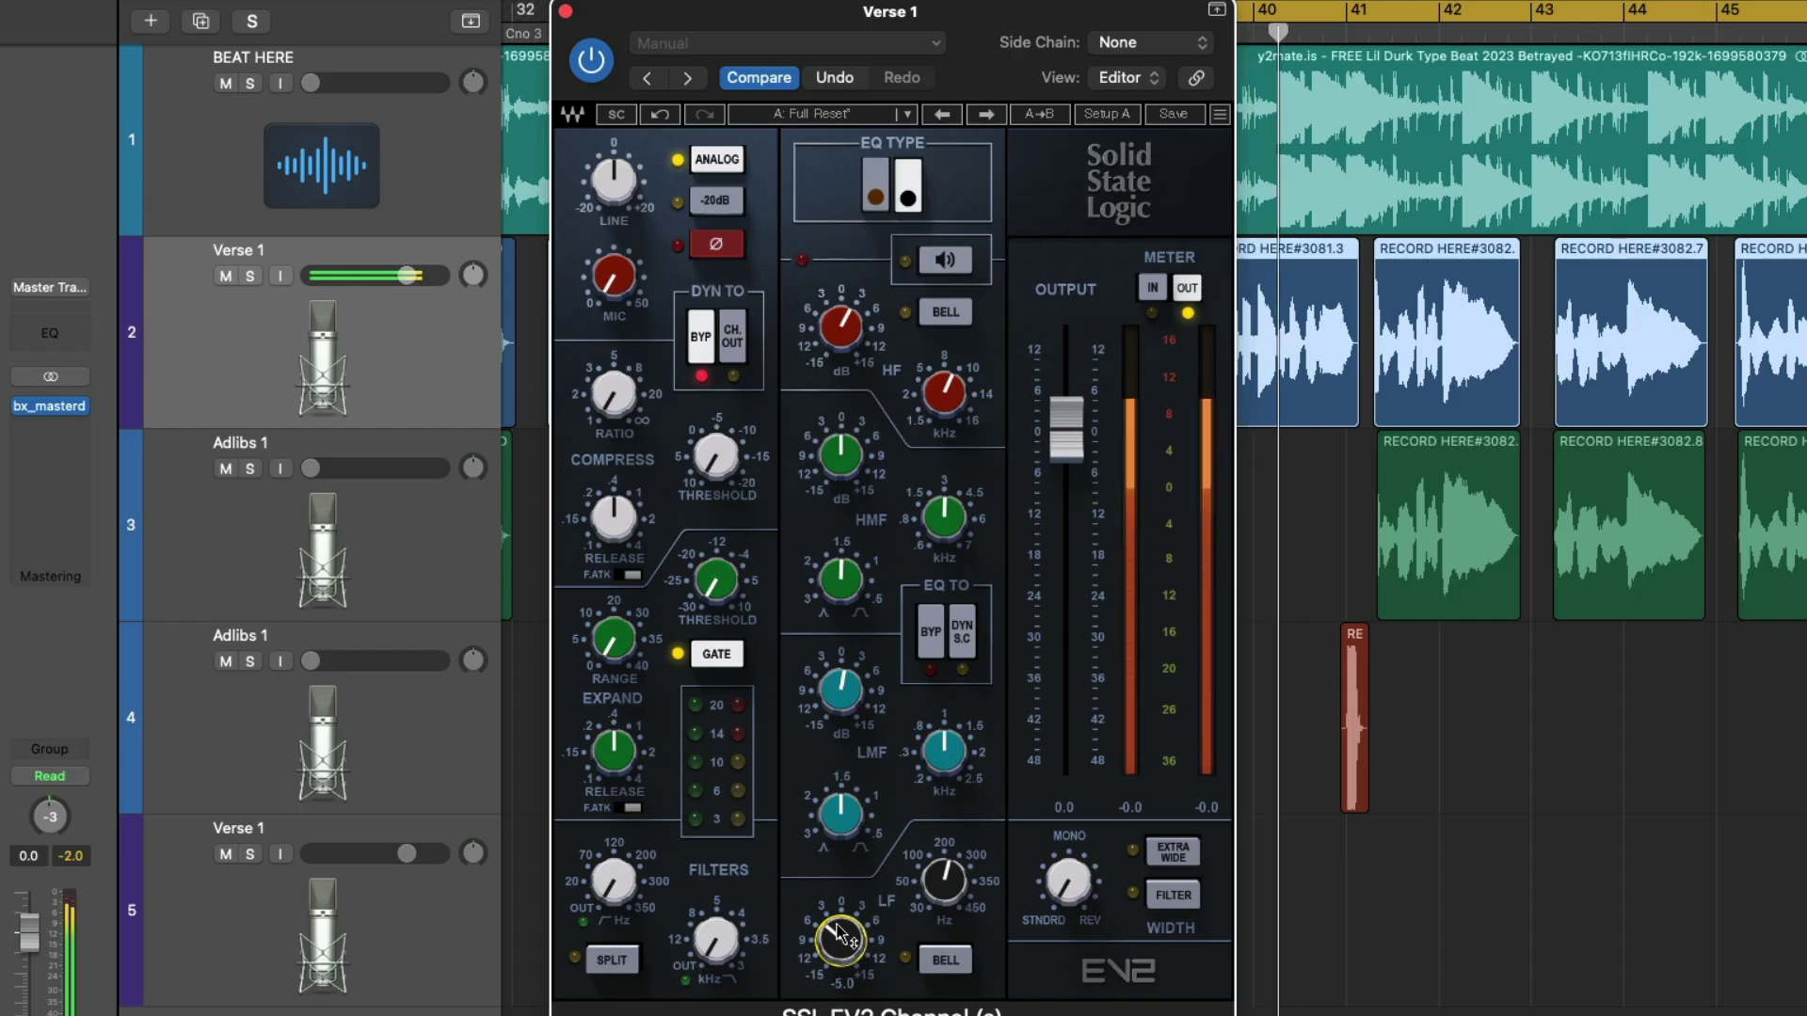
Step: Set the EV2 high-frequency band to 9.13 kHz, keeping its 2.5 dB boost
left_click(855, 348)
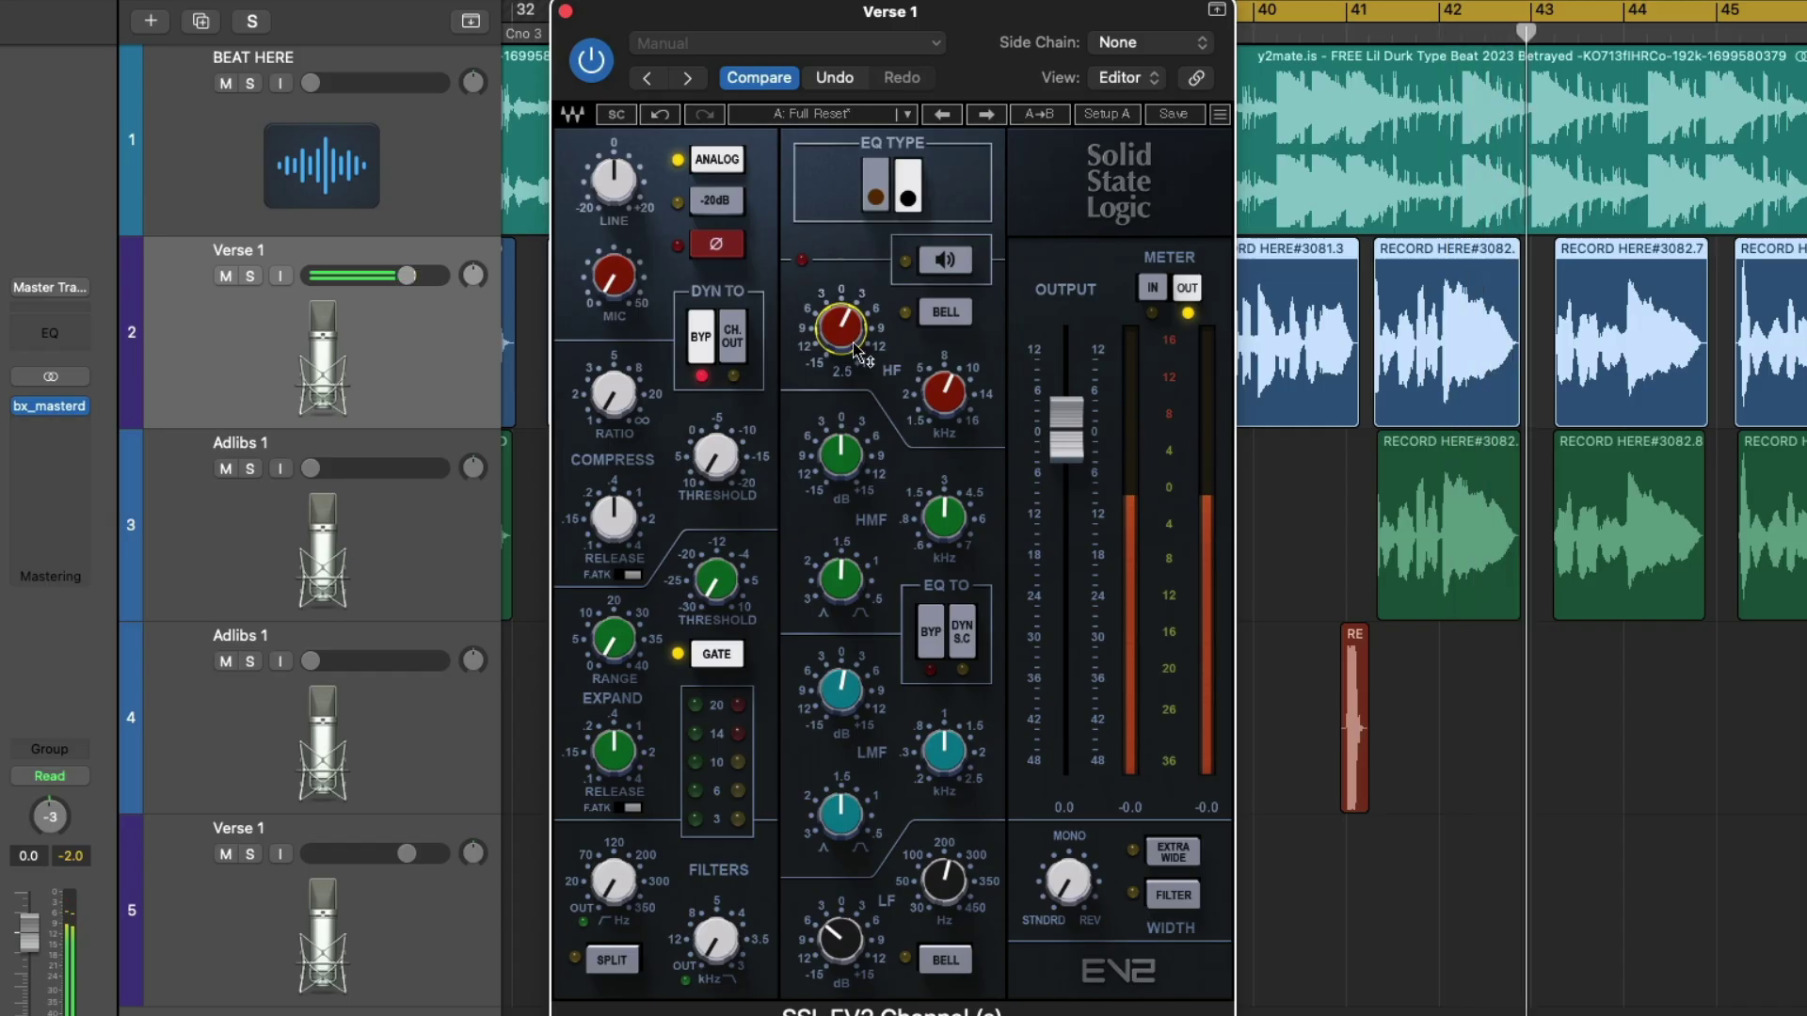
left_click(944, 393)
left_click_drag(943, 393, 944, 392)
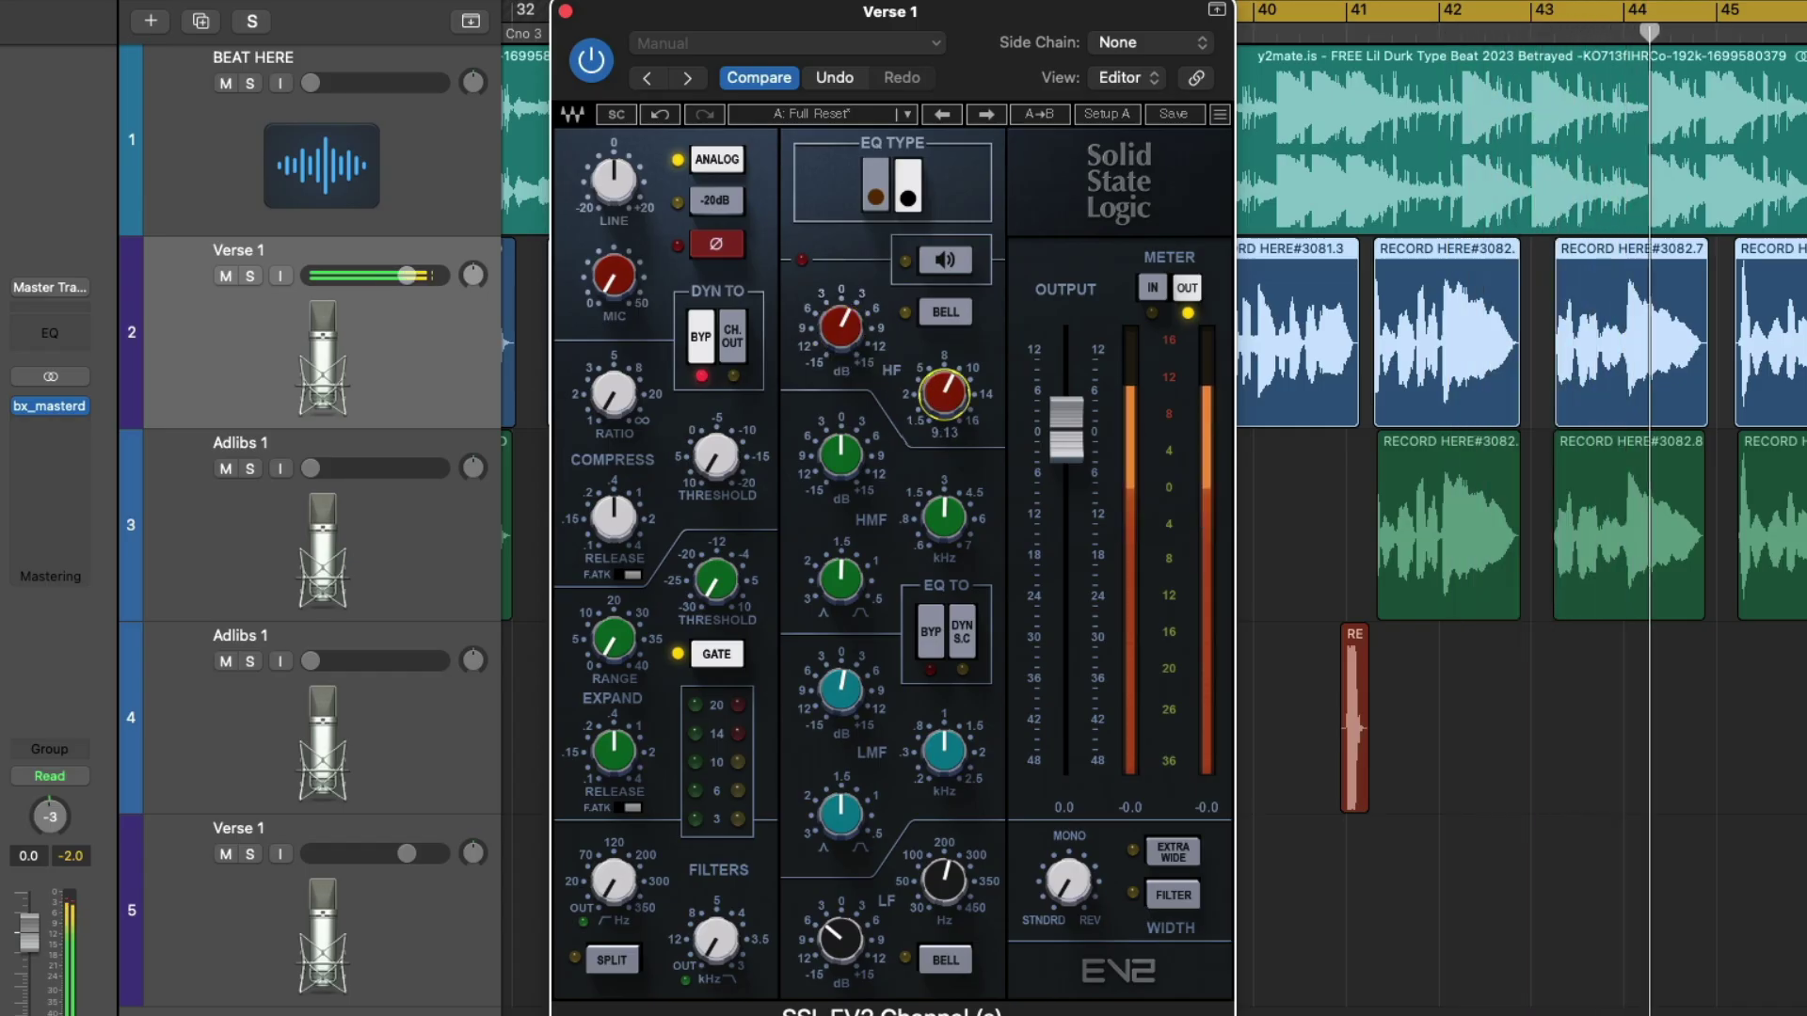
left_click(841, 456)
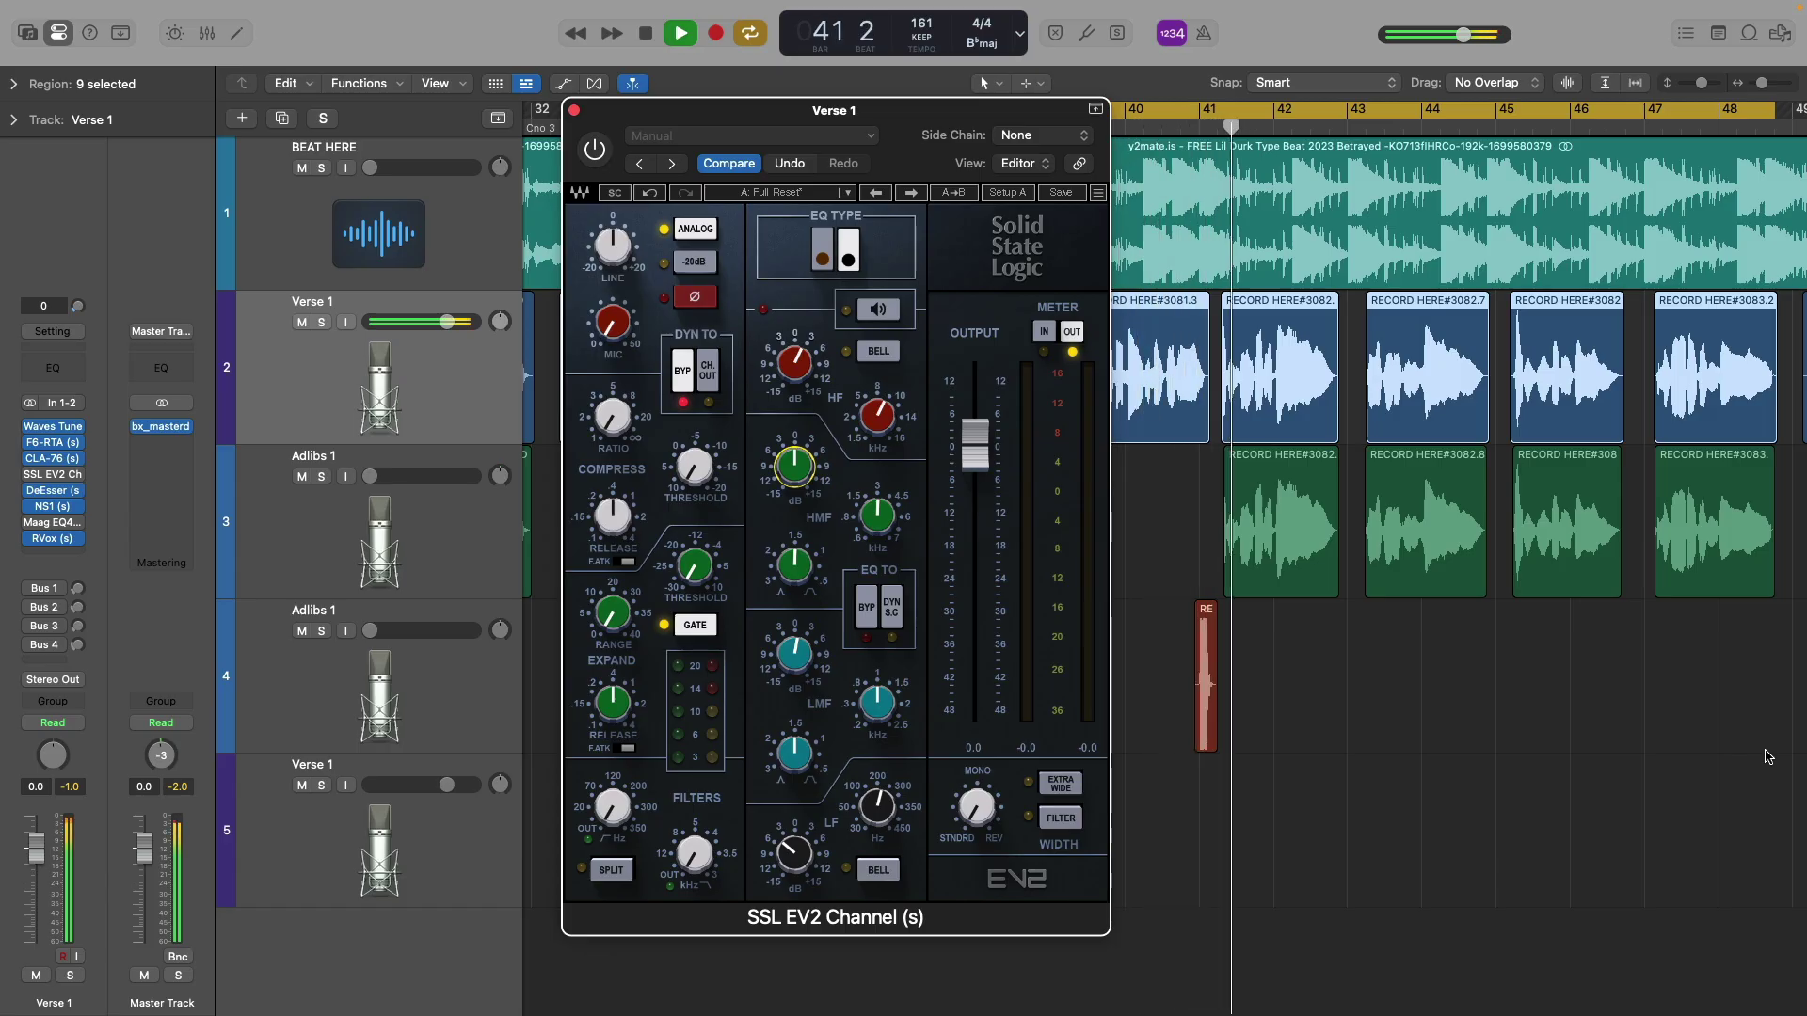
Step: Turn the bypassed SSL EV2 Channel back on and replay the verse to compare
key("space")
left_click(604, 164)
key("space")
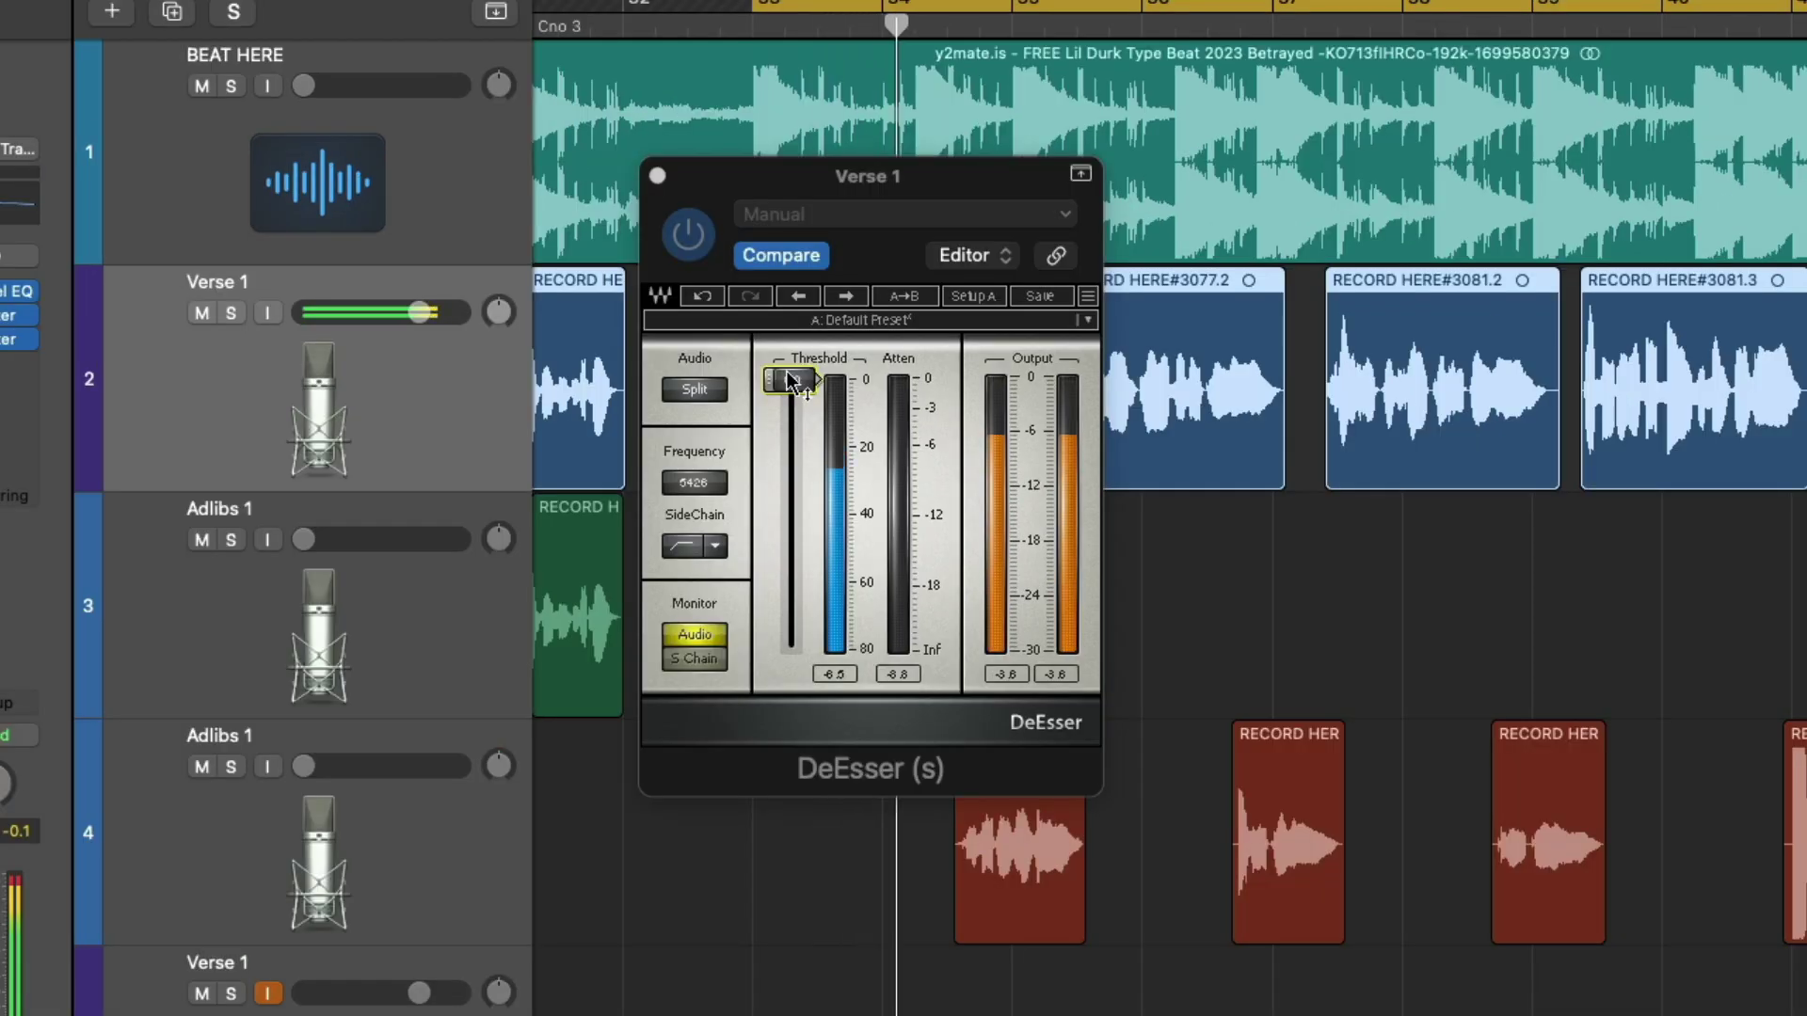
Step: Set the Verse 1 DeEsser to Wide mode, 4931 Hz and a -27.0 threshold, and turn it back on after bypass
left_click_drag(791, 380, 791, 463)
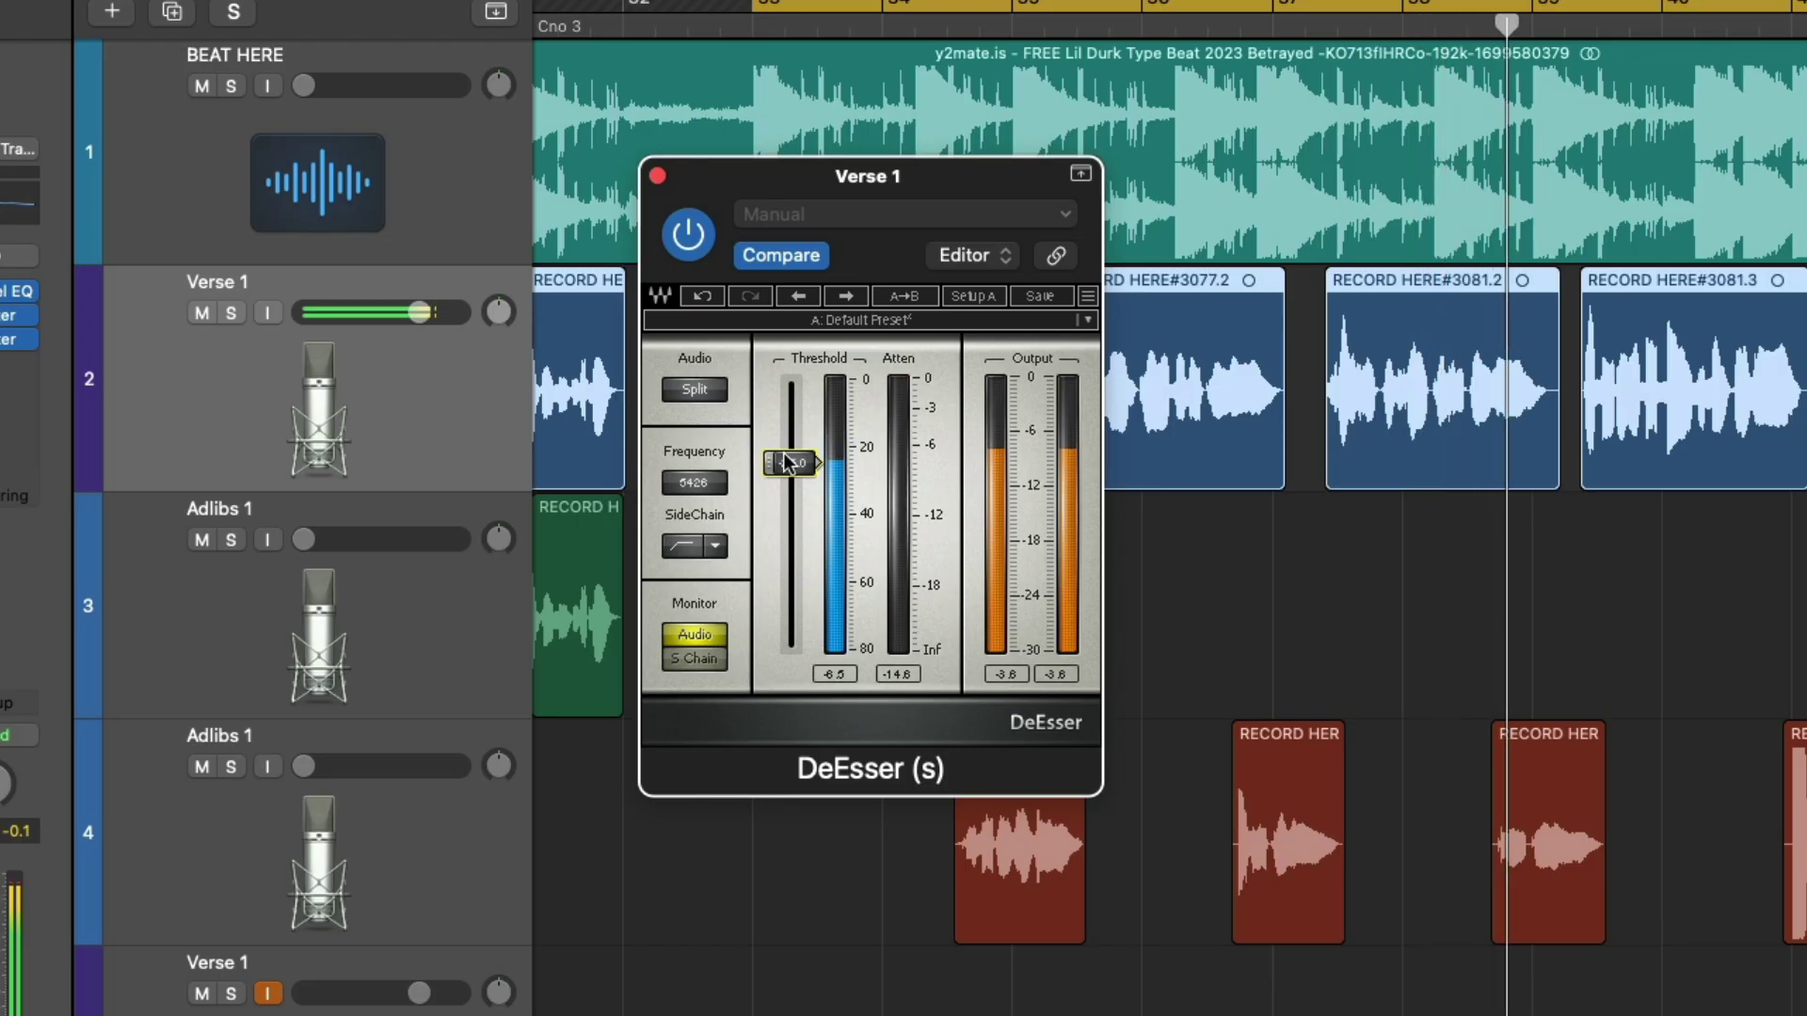
left_click_drag(694, 482, 695, 496)
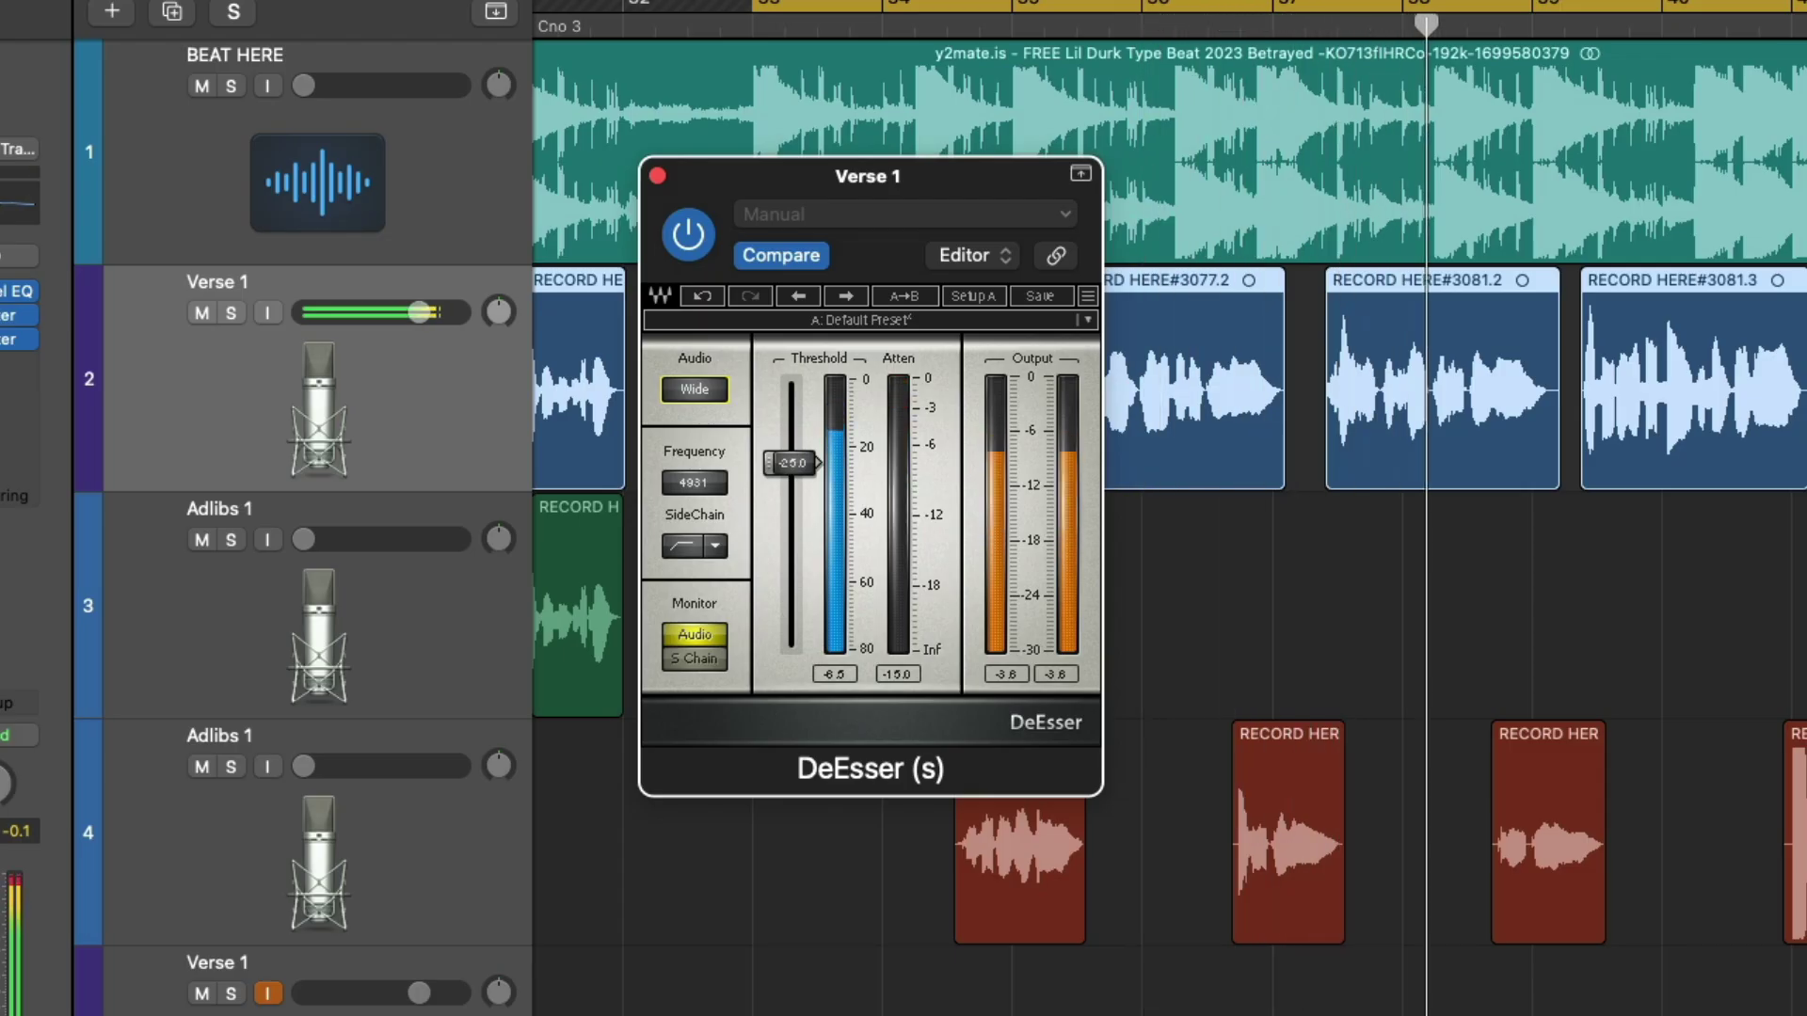
left_click_drag(791, 463, 792, 470)
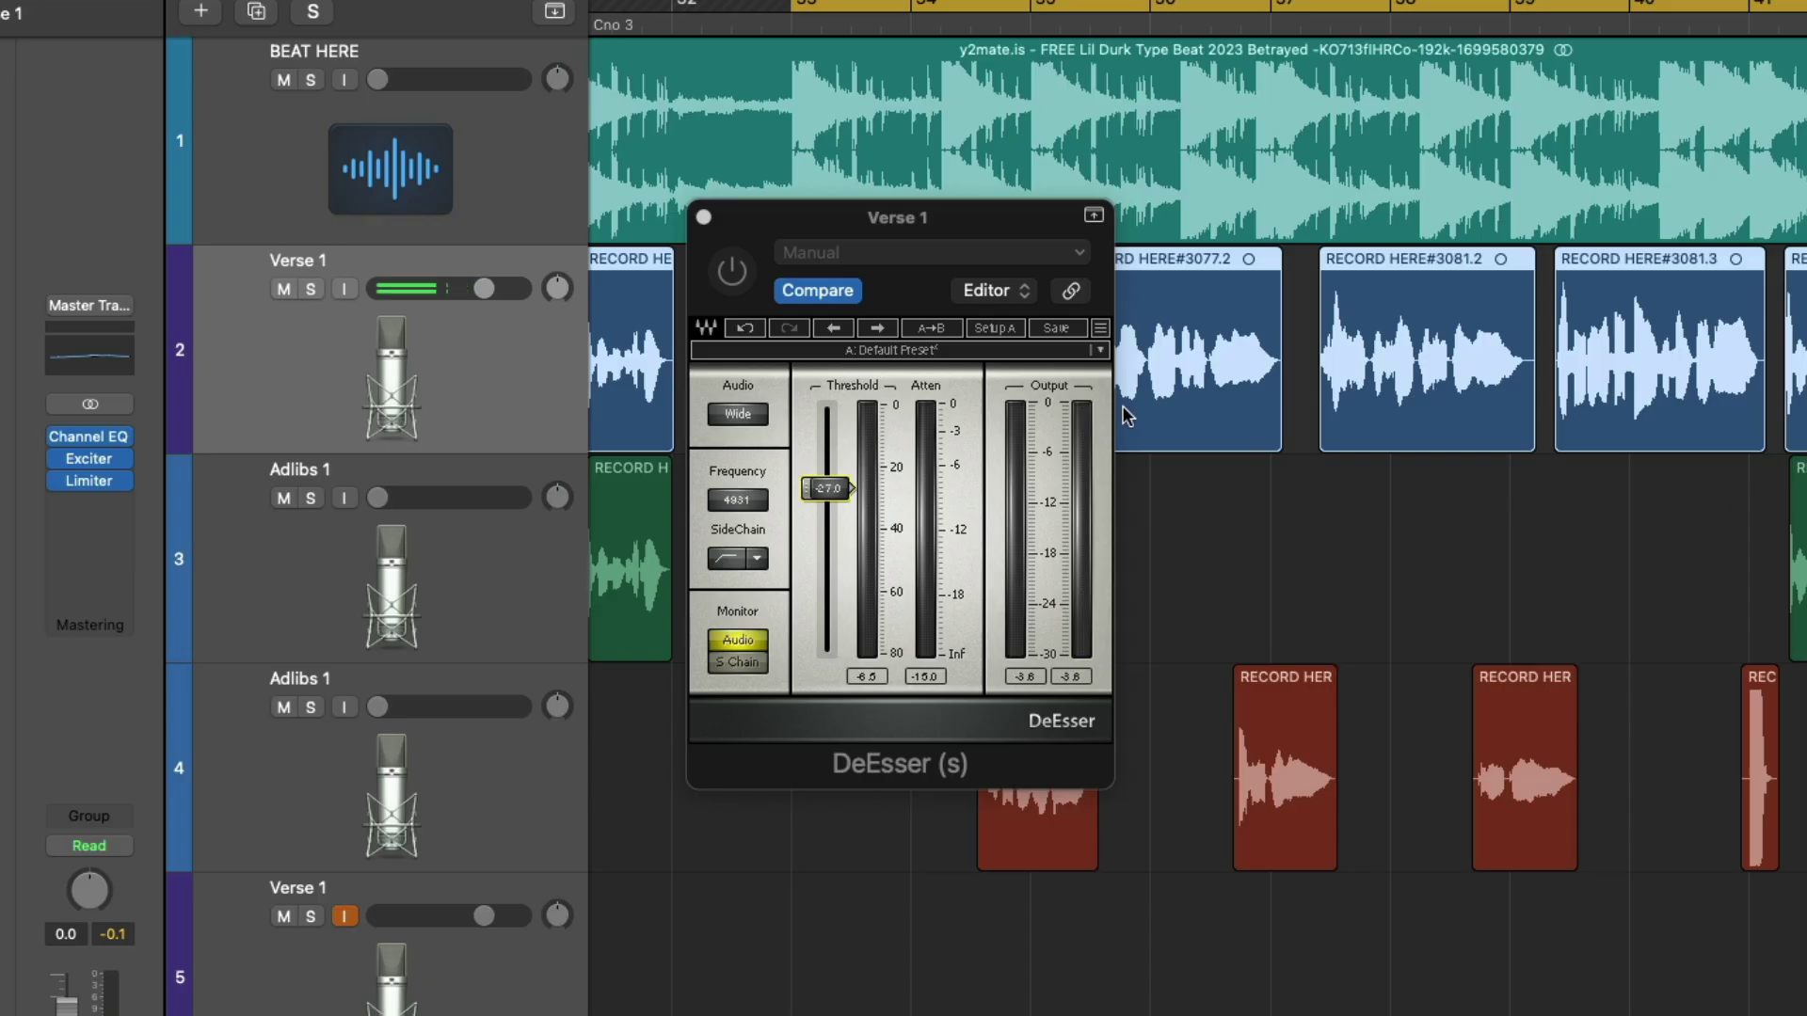
left_click(731, 274)
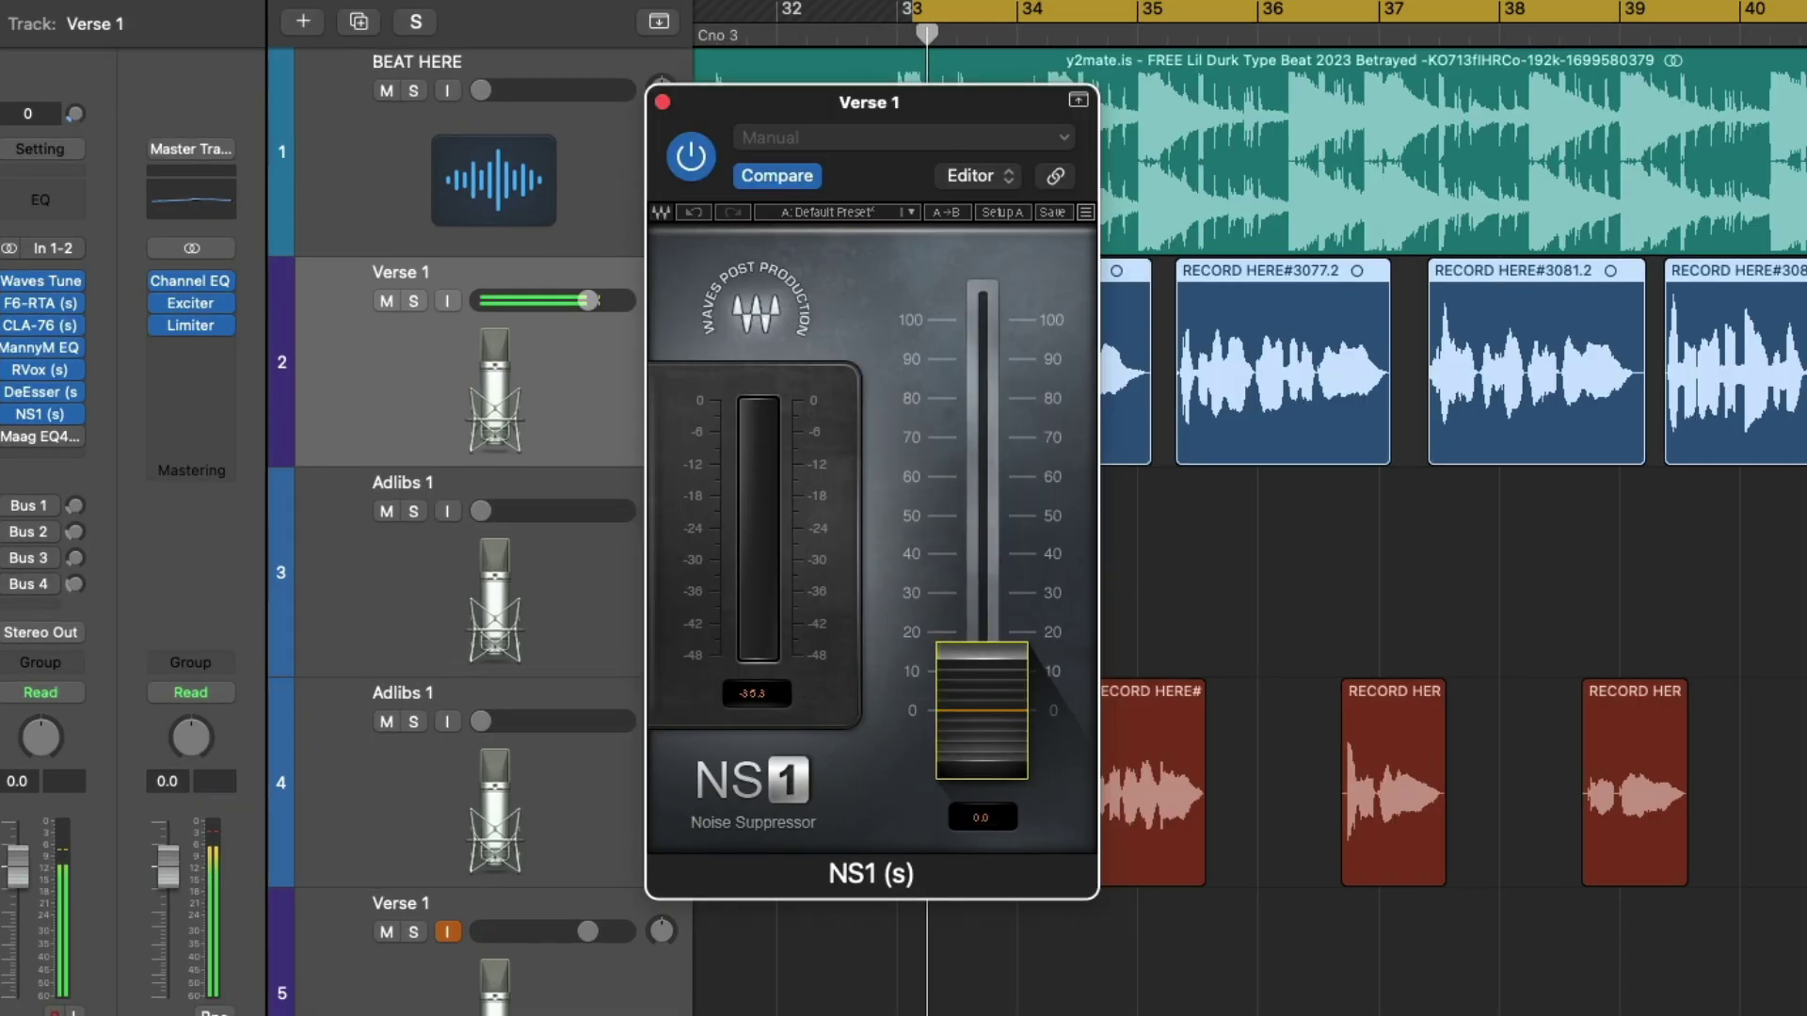
Step: Set the NS1 noise suppressor on Verse 1 to 11.0 and toggle its bypass to compare
left_click_drag(982, 710, 982, 668)
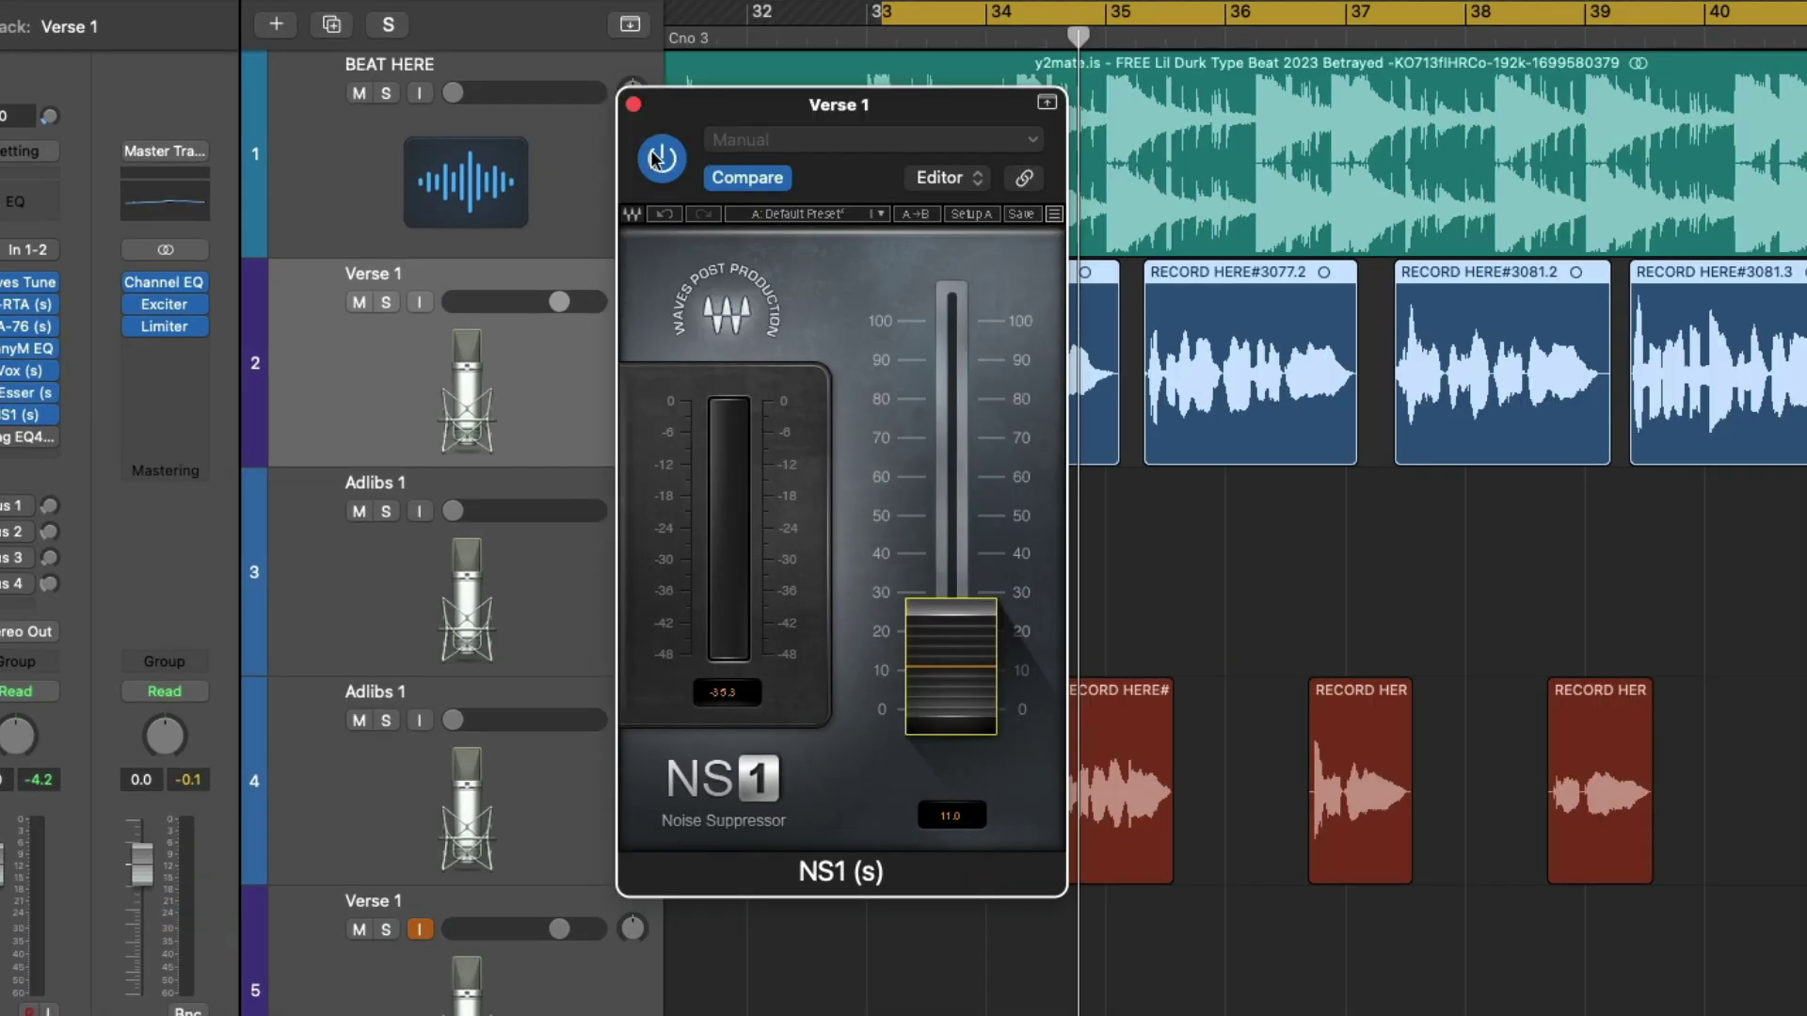
left_click(656, 158)
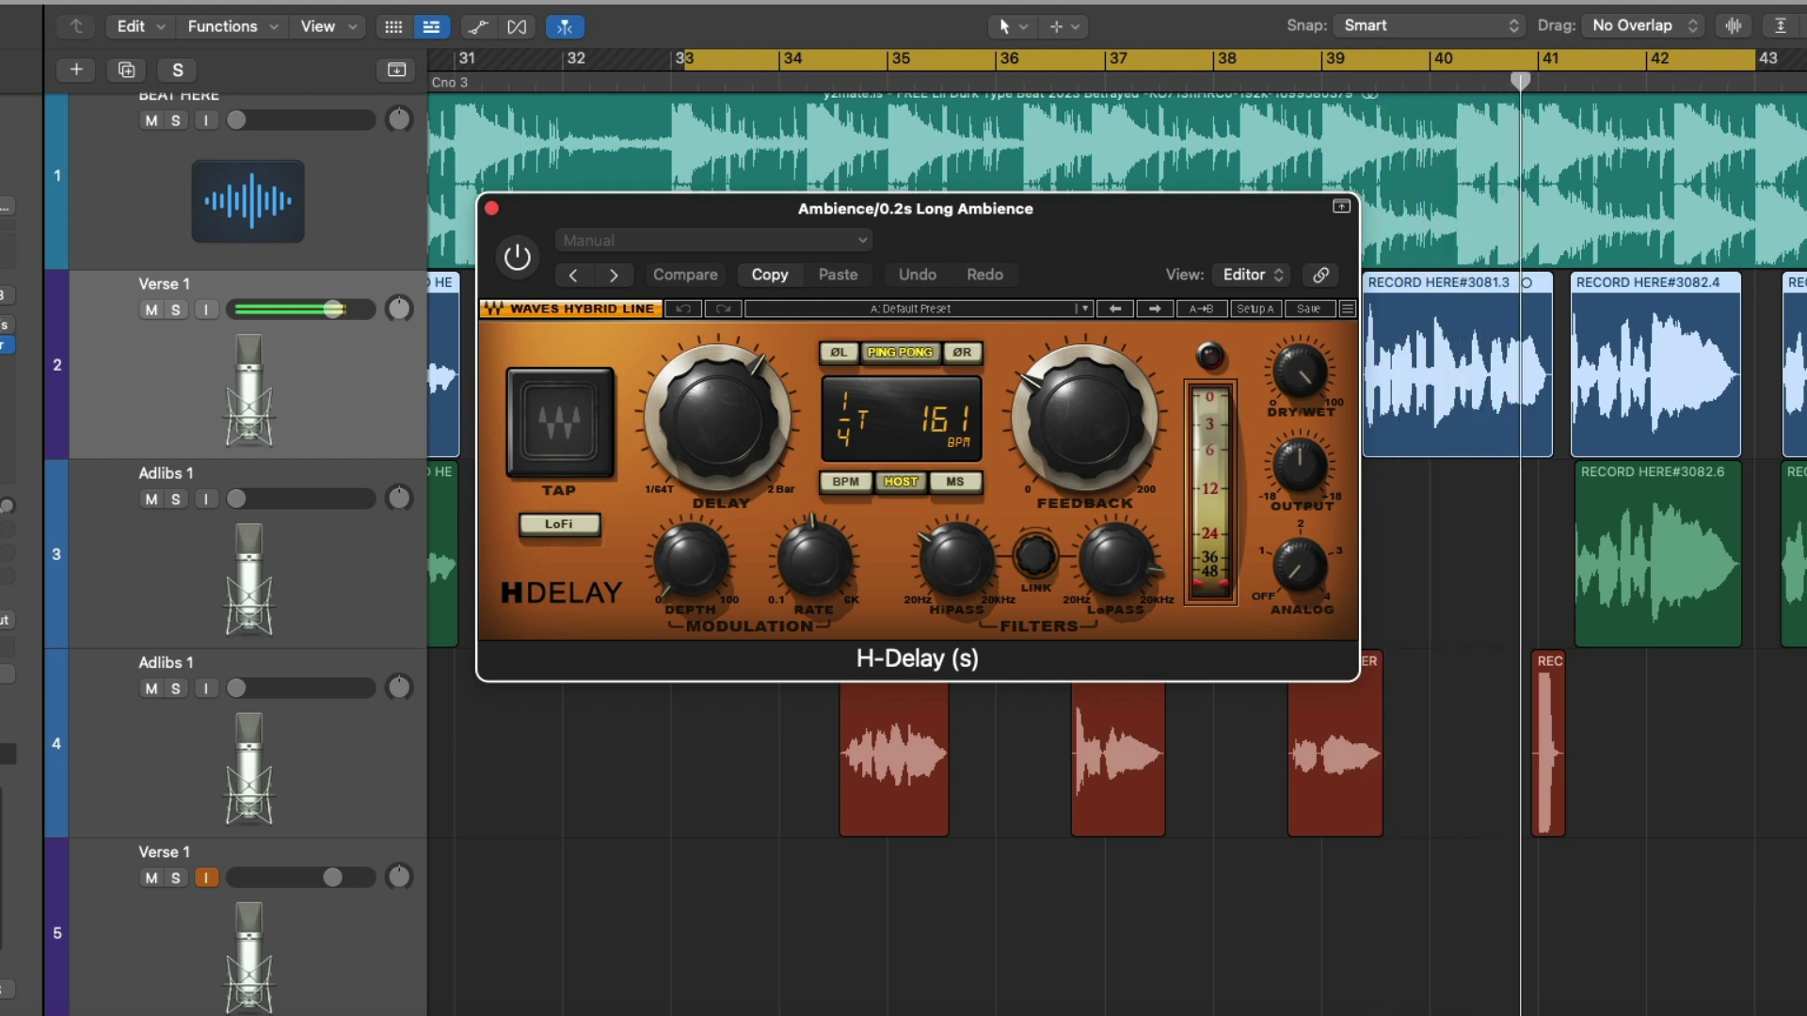
Step: Turn on the H-Delay on the Ambience send and the MannyM Reverb on Aux 3
left_click(516, 258)
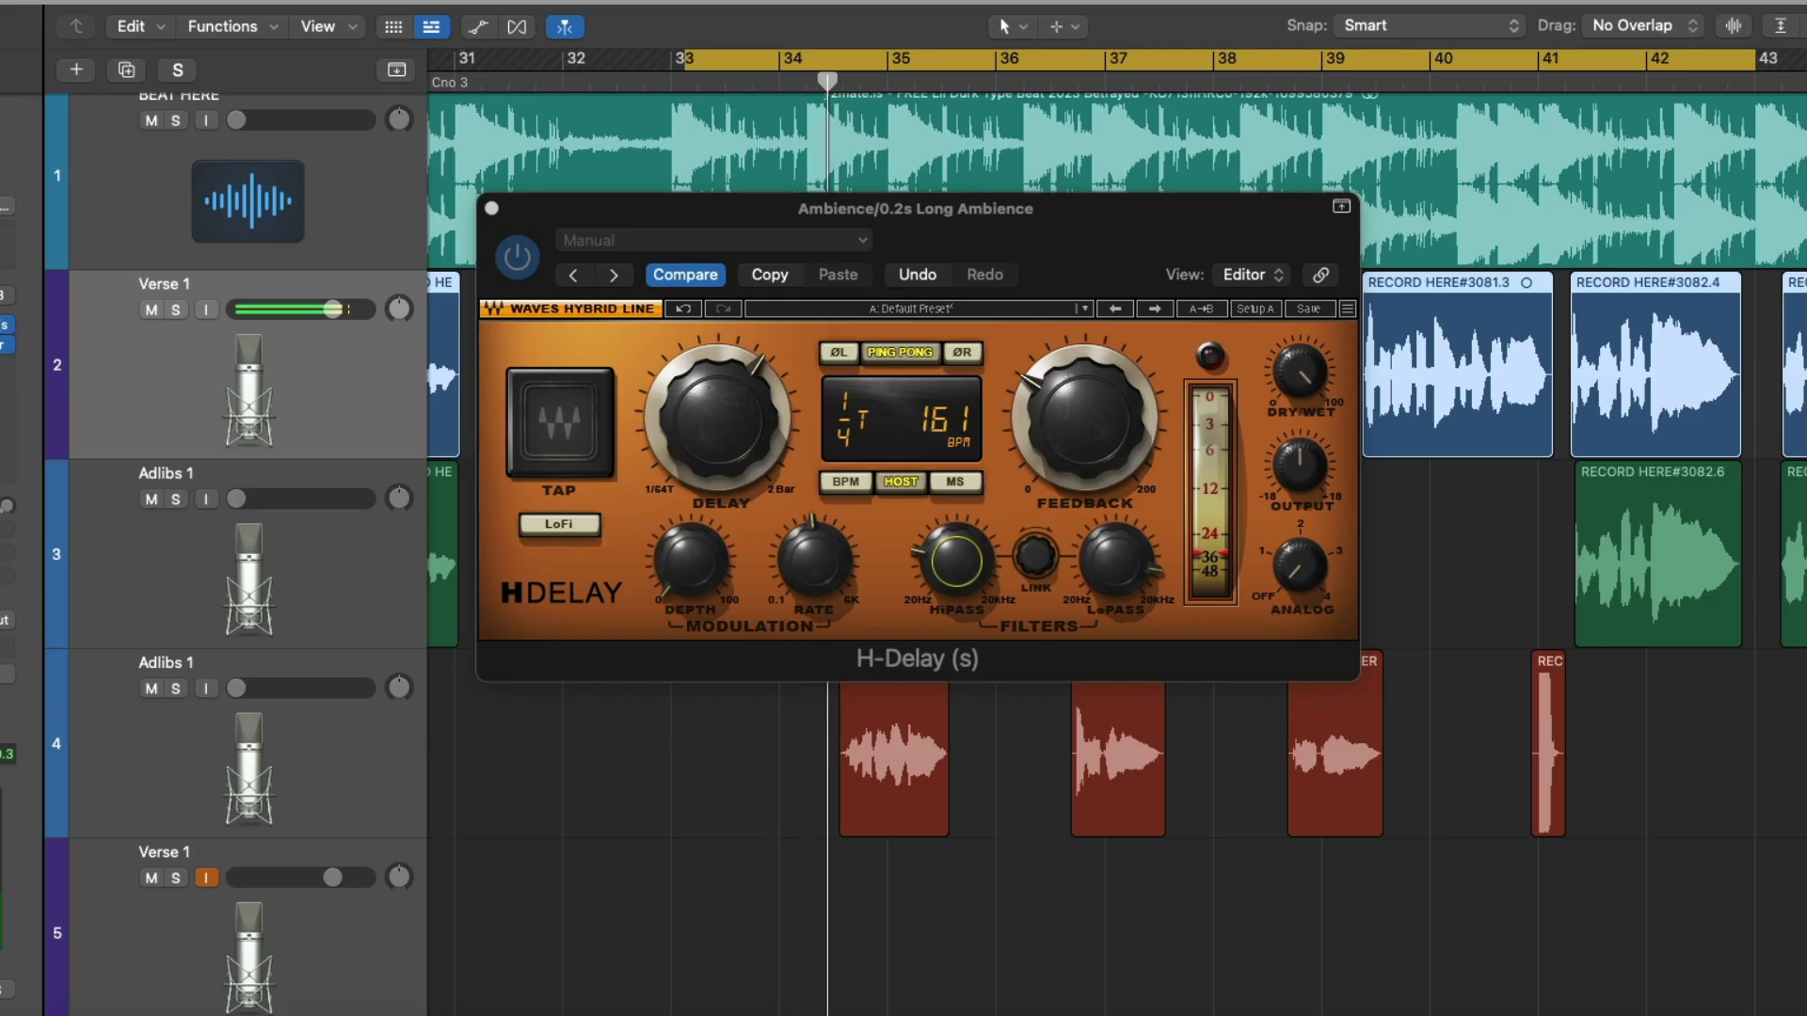
scroll(1116, 800, "left", 1)
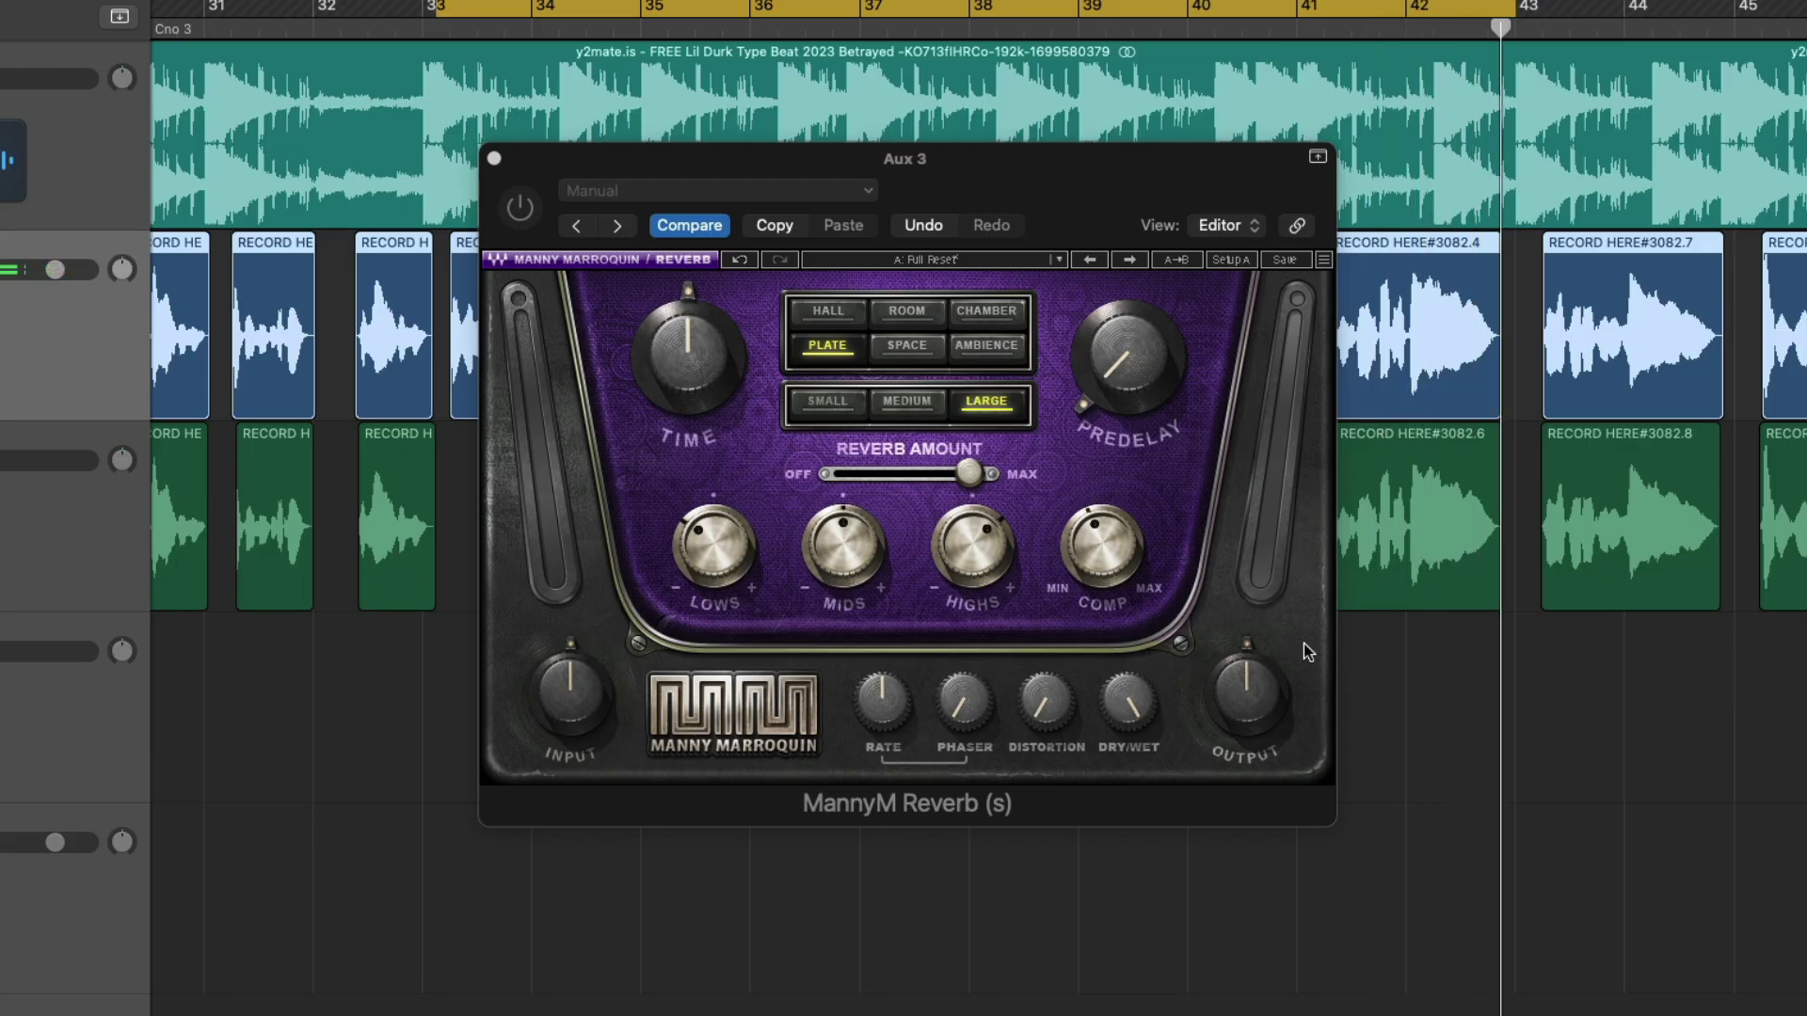
left_click(517, 206)
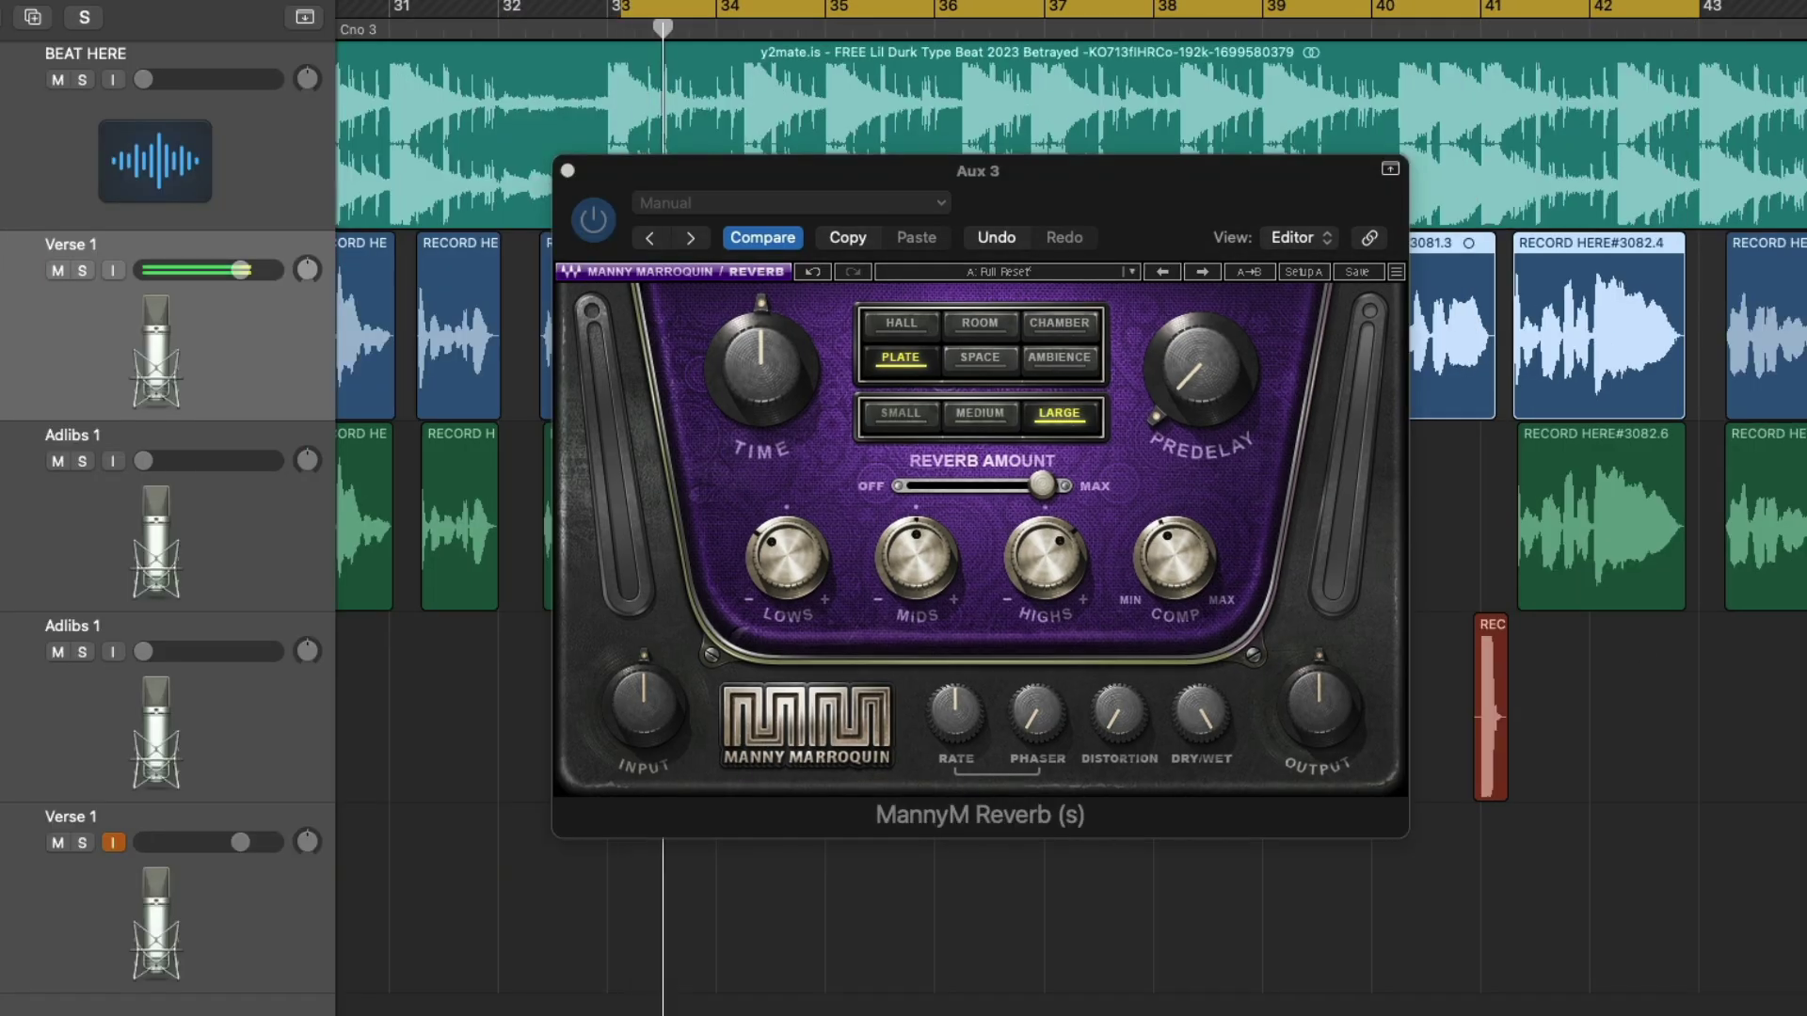